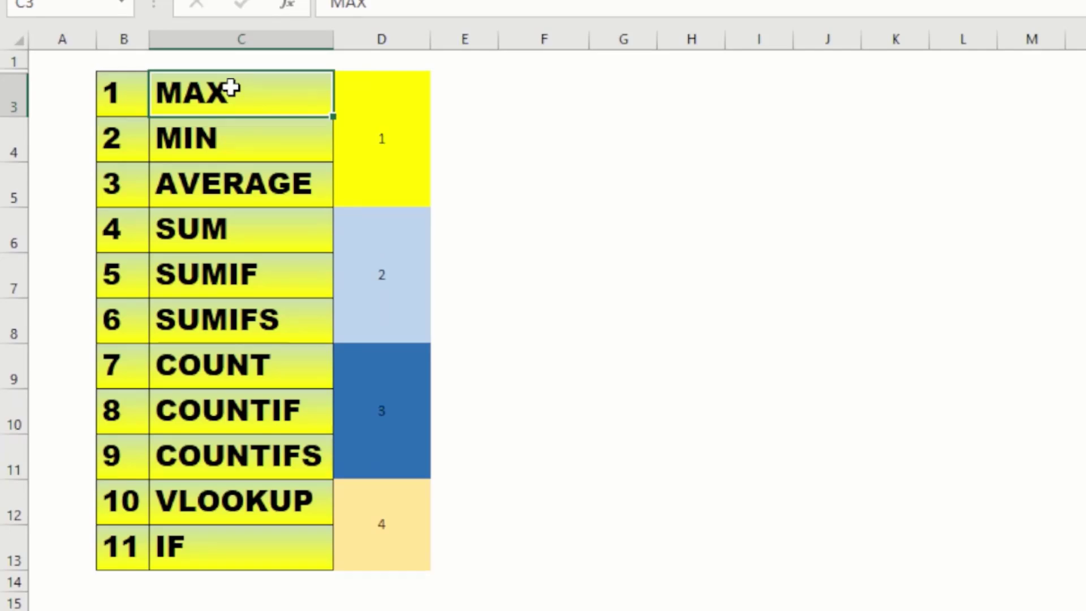
Review the list of eleven functions in C3:C13, from MAX down to IF
drag(231, 87, 264, 535)
click(245, 115)
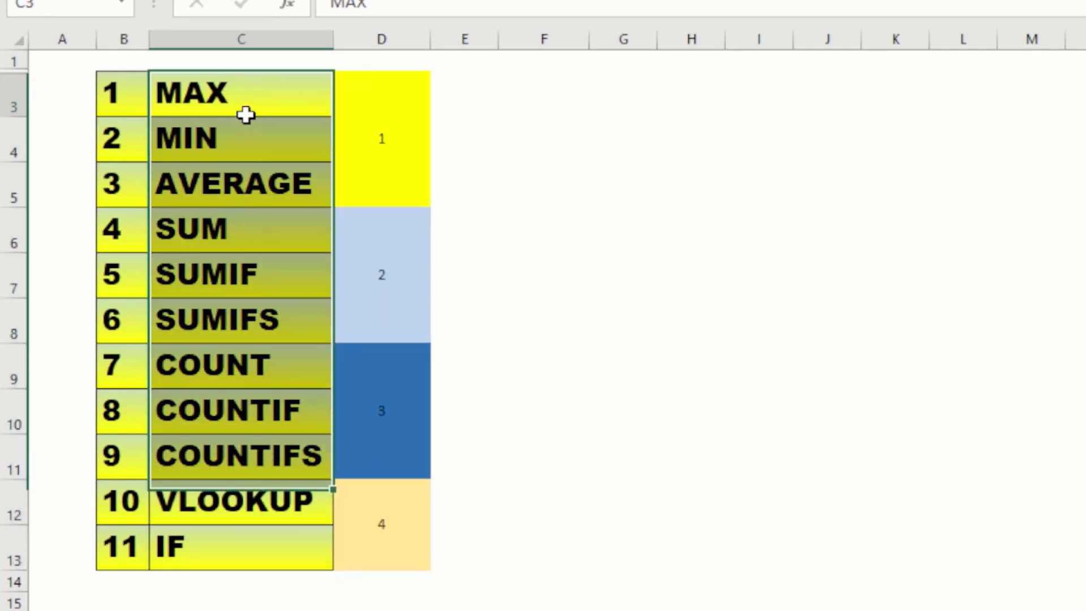
drag(245, 115, 252, 552)
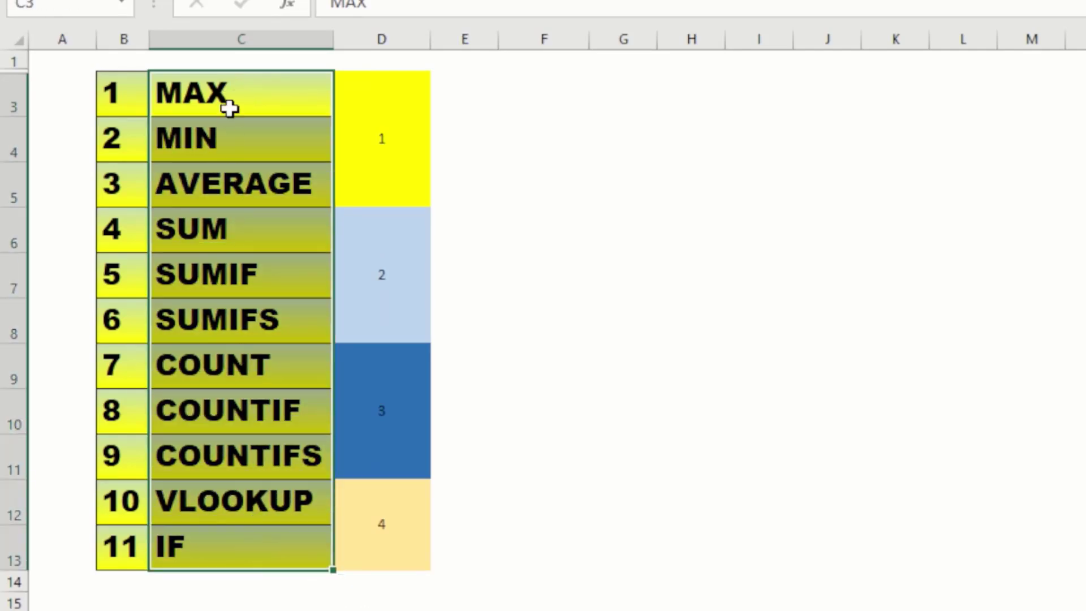
click(228, 108)
click(213, 193)
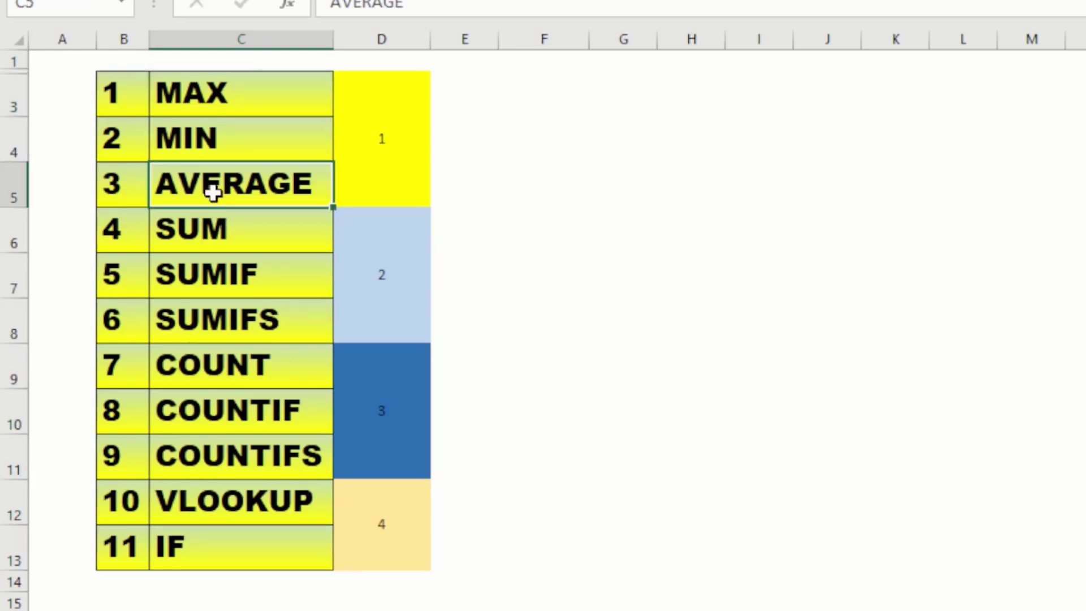
click(219, 103)
click(237, 235)
click(241, 84)
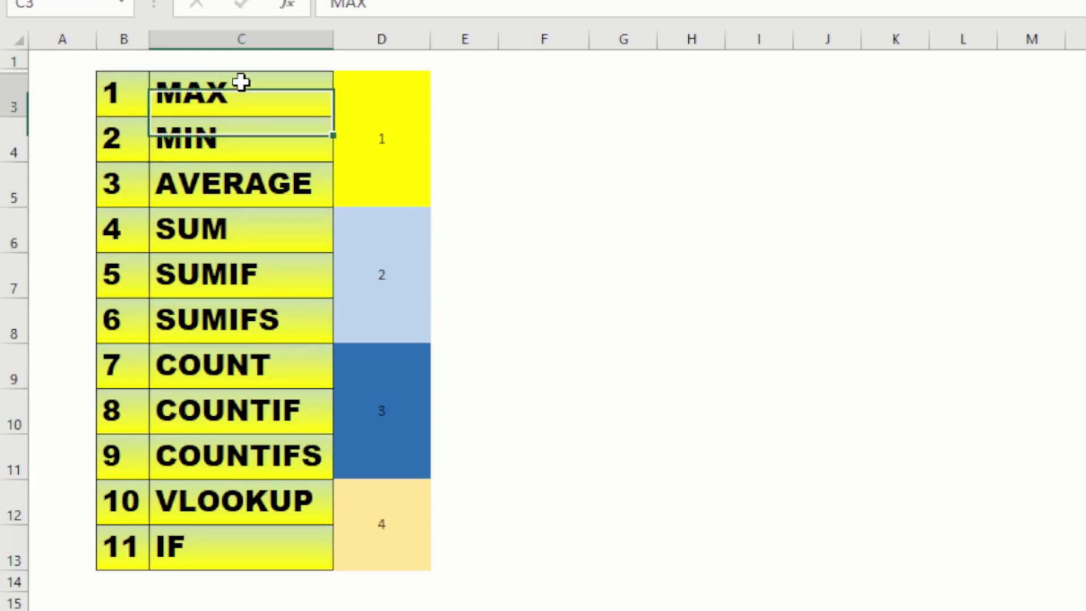
drag(241, 82, 229, 577)
click(250, 104)
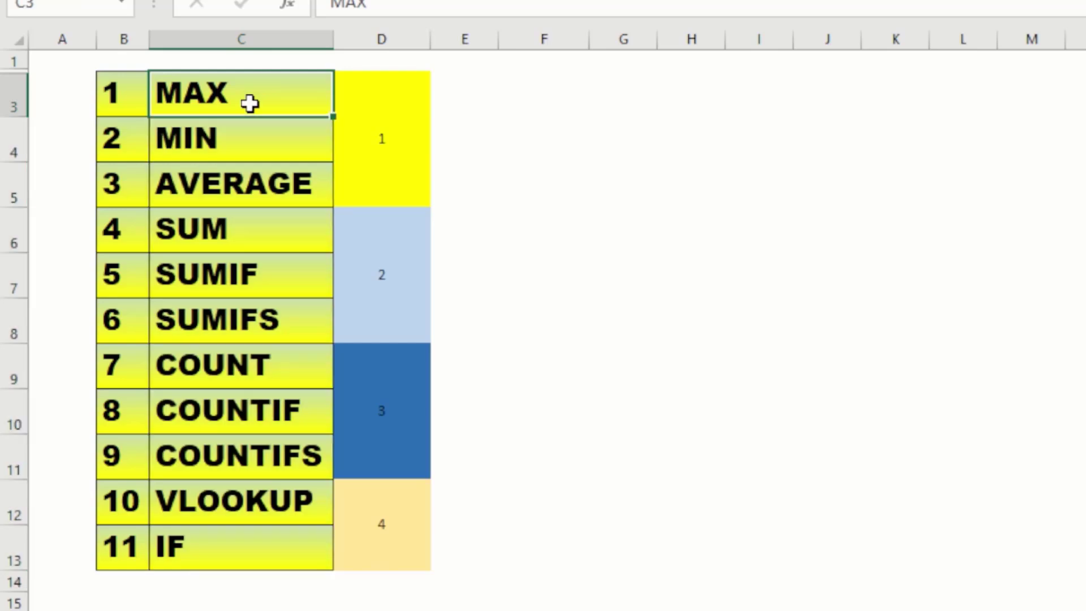
drag(242, 86, 259, 560)
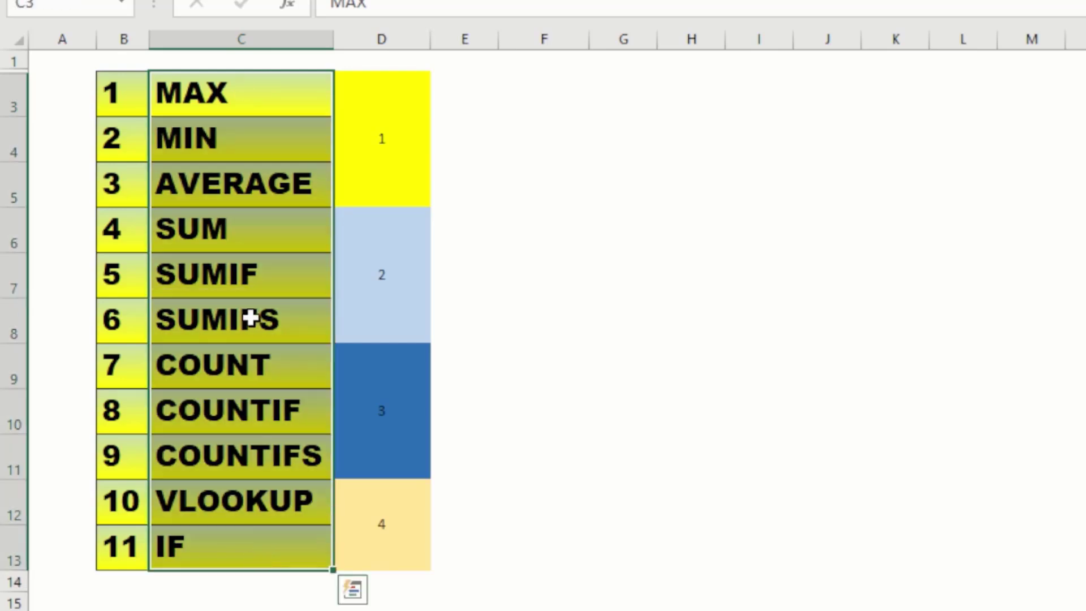
click(251, 89)
drag(251, 89, 247, 547)
drag(228, 96, 257, 548)
Examine the four numbered colour groups in column D beside the function list
click(371, 141)
click(384, 252)
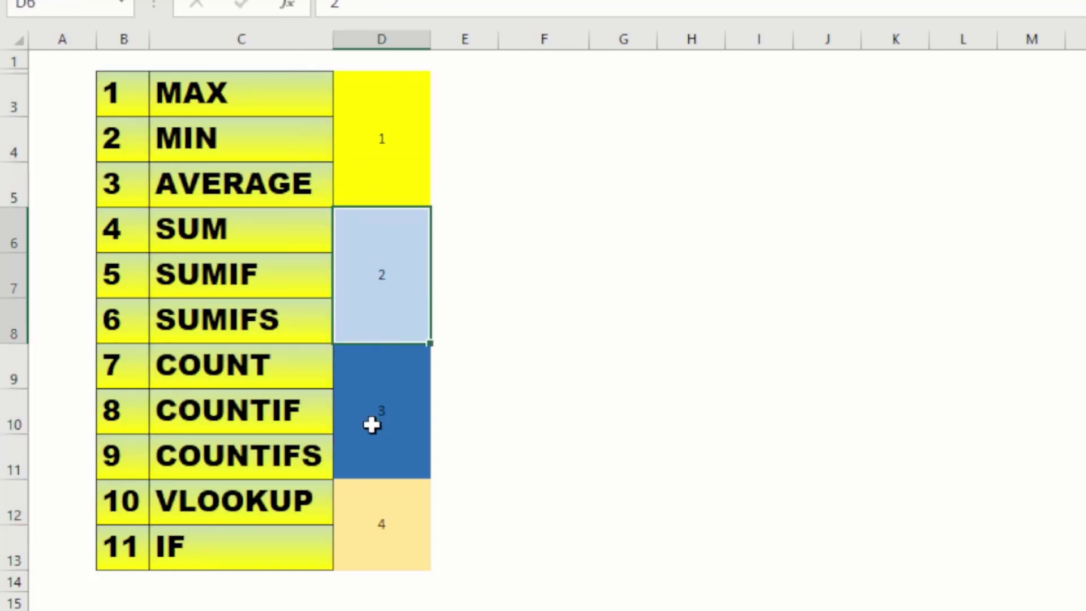
click(371, 441)
click(375, 532)
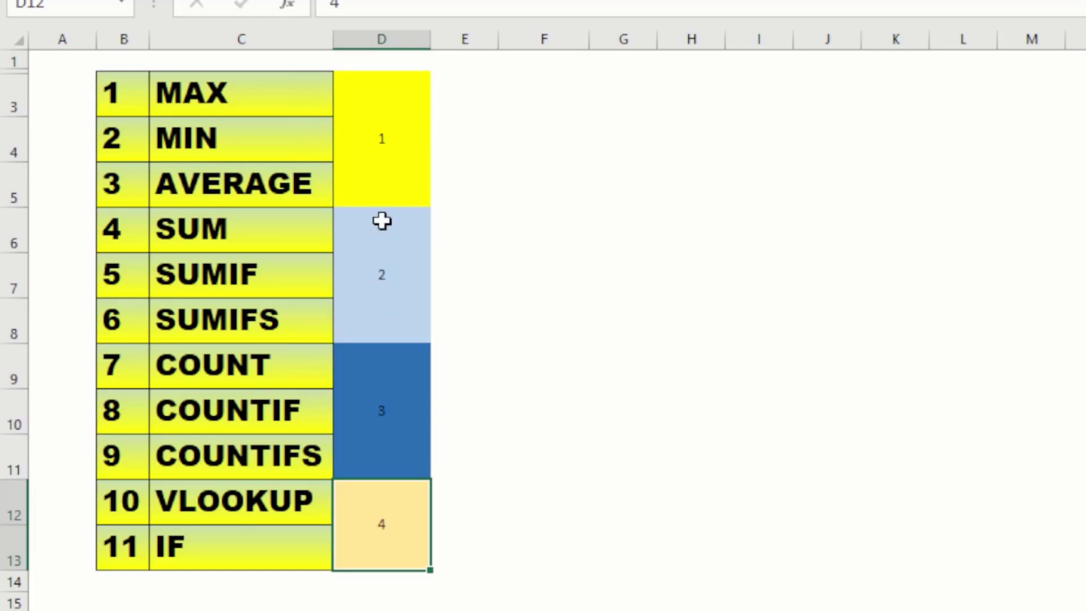
click(383, 169)
drag(258, 111, 237, 177)
drag(240, 102, 235, 210)
click(346, 163)
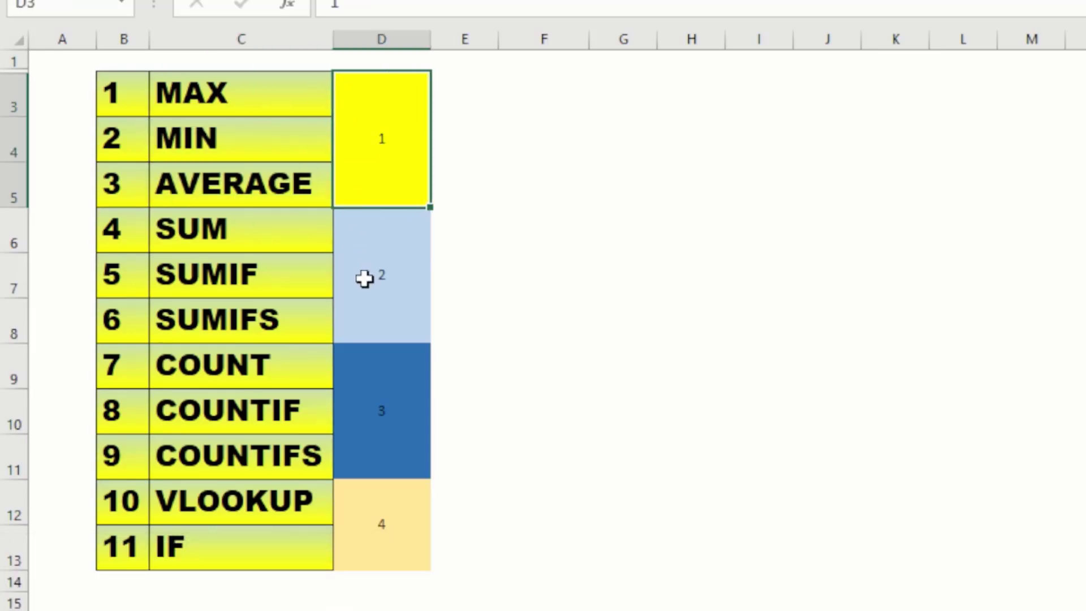
click(364, 283)
click(368, 430)
click(373, 524)
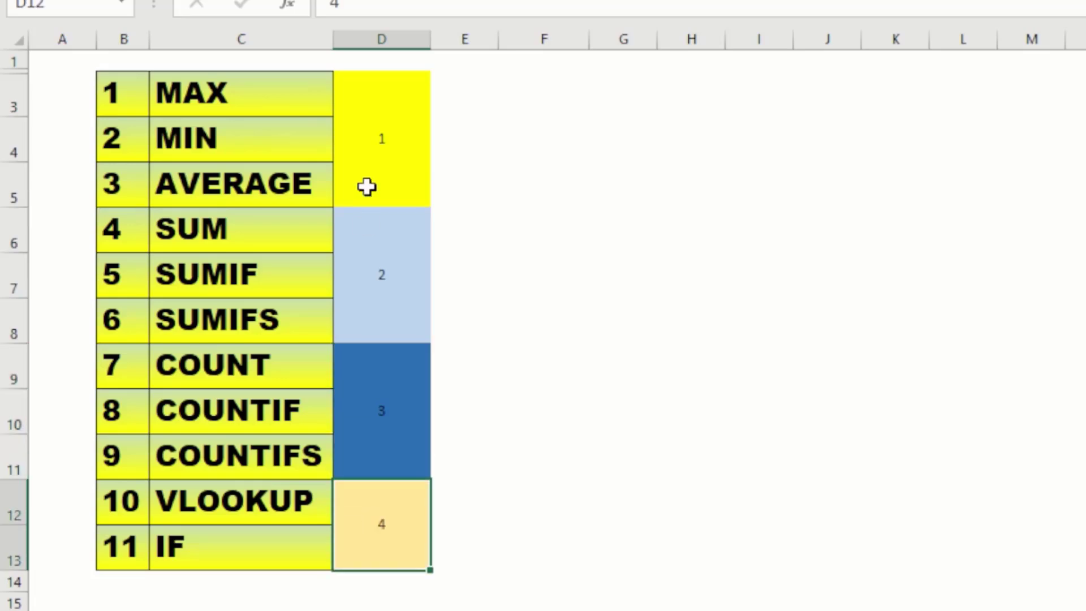
click(366, 170)
Check which functions in column C belong to each of the four numbered groups
click(268, 149)
click(375, 129)
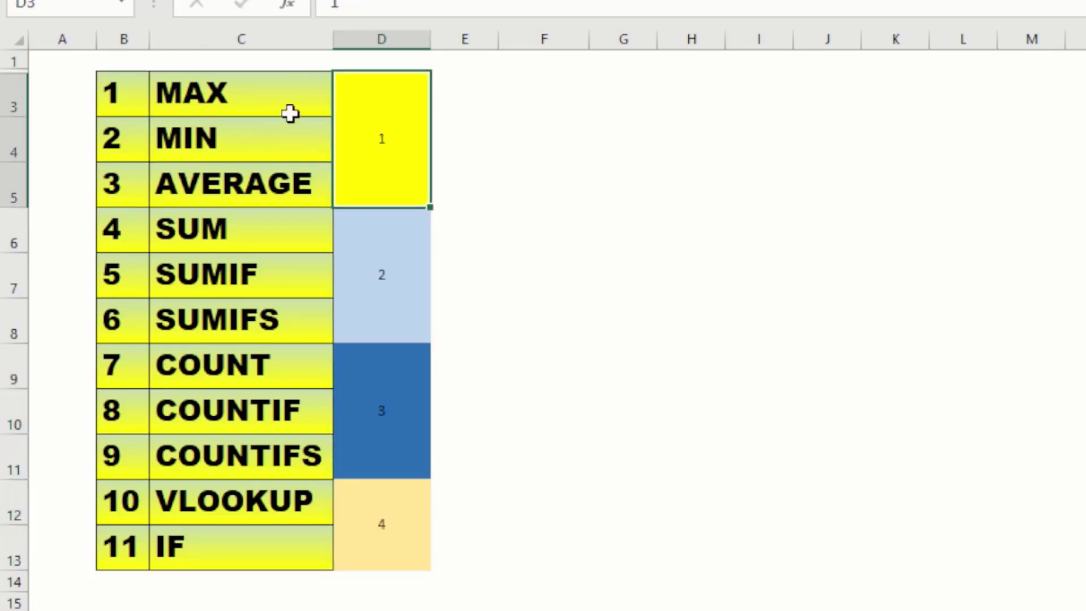
drag(276, 93, 273, 130)
click(273, 130)
click(261, 193)
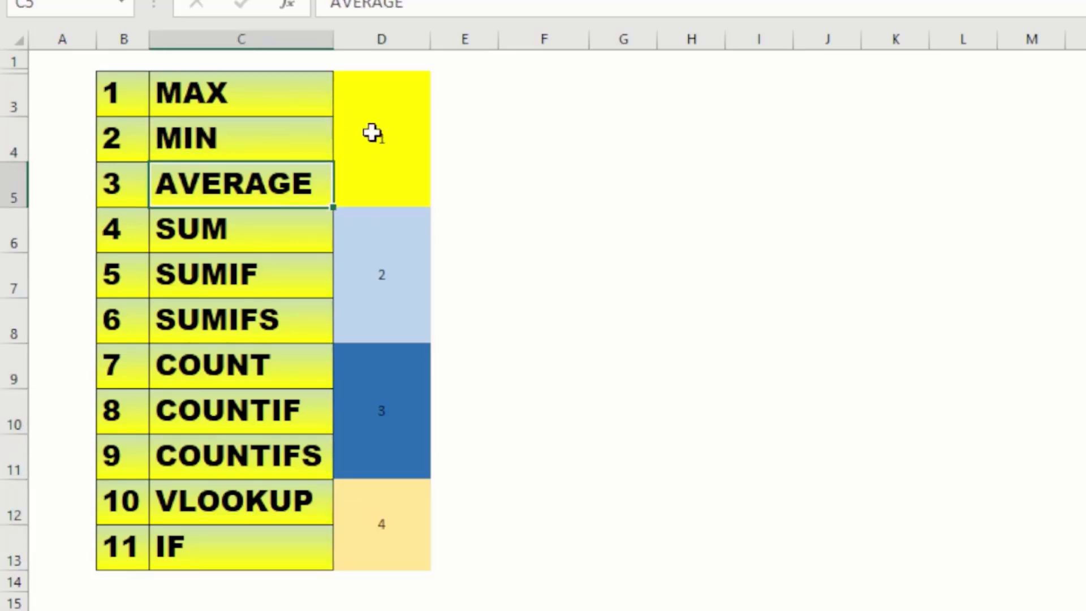
click(371, 133)
click(381, 274)
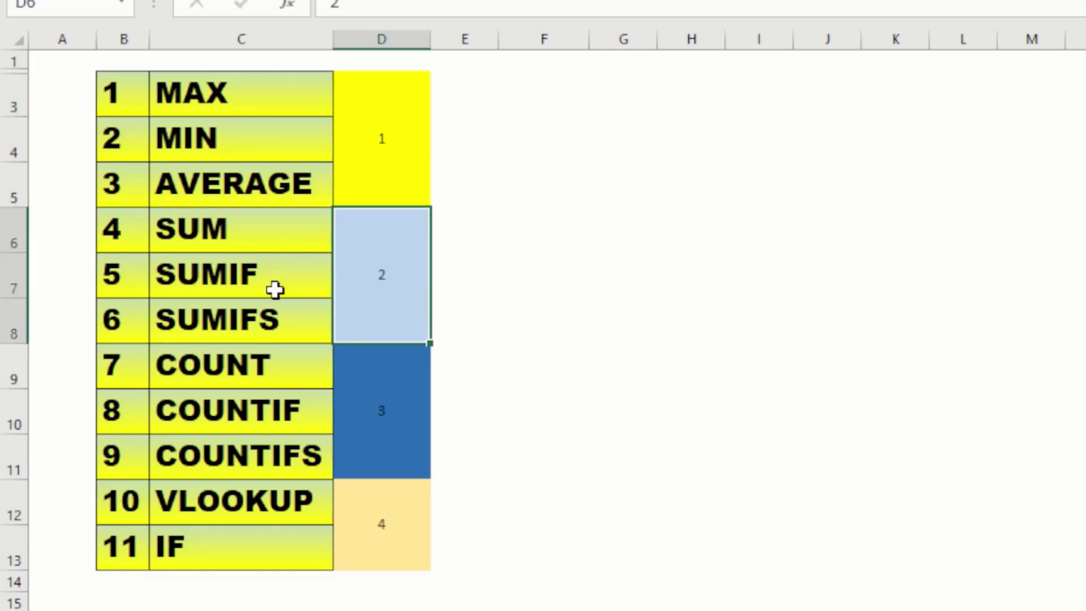
click(276, 326)
click(381, 252)
click(365, 401)
click(261, 377)
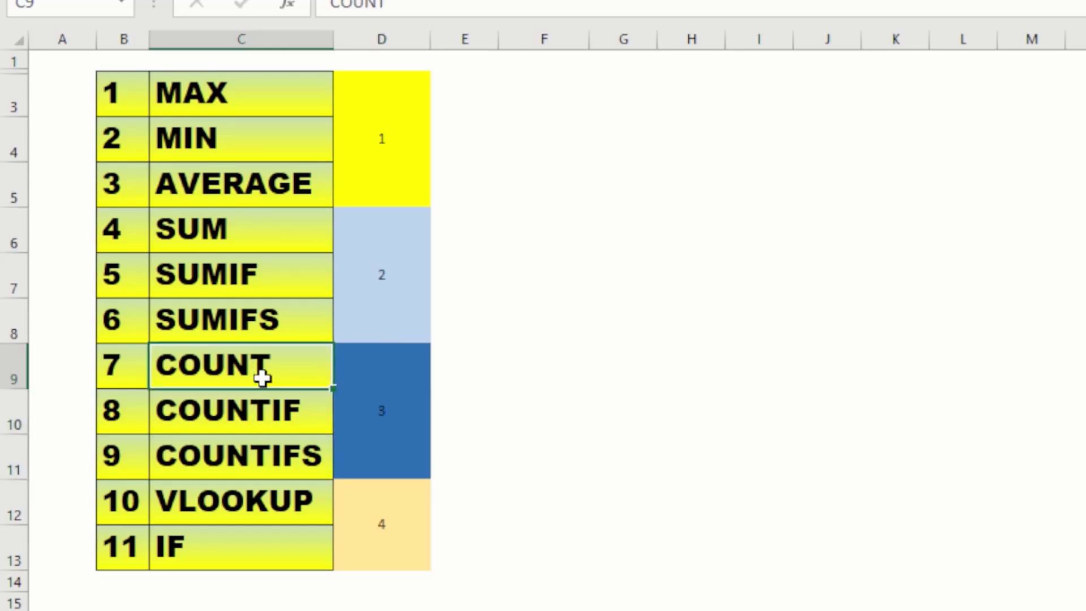
drag(254, 375, 259, 387)
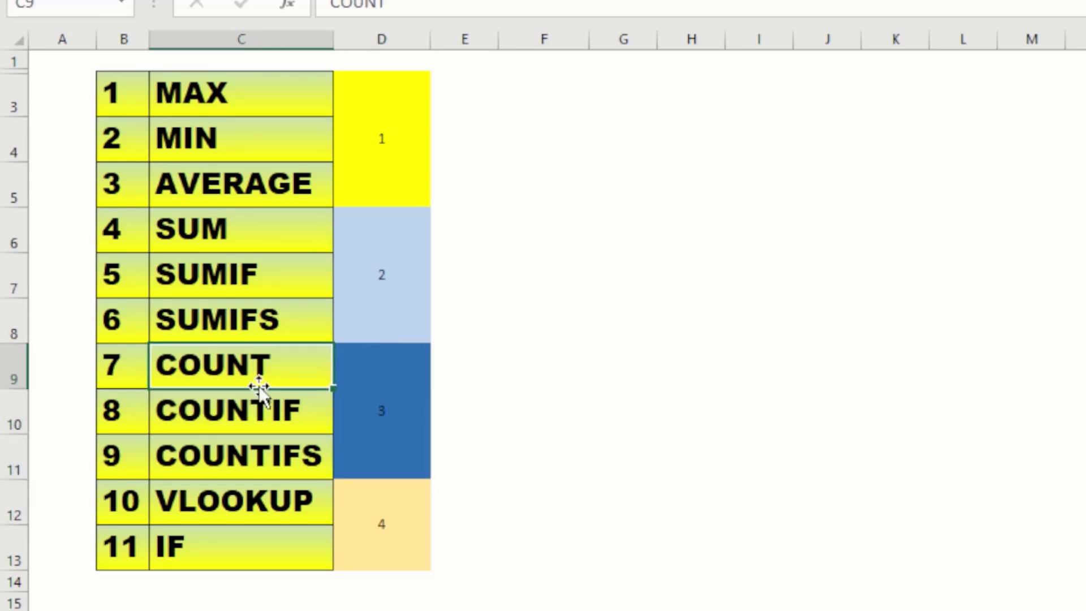
click(313, 505)
key(Down)
click(380, 516)
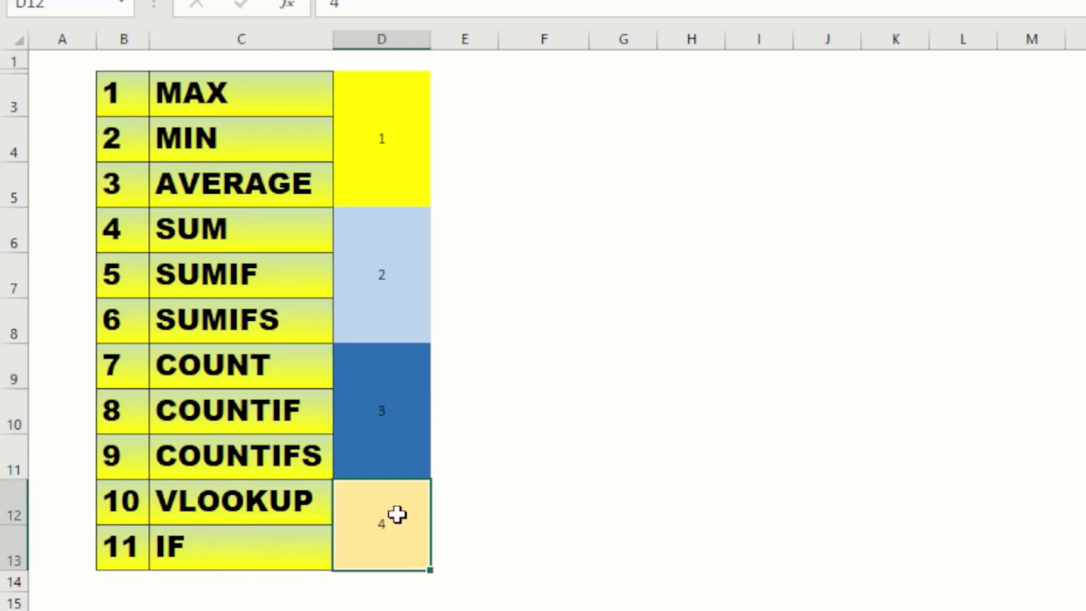
click(344, 103)
click(214, 136)
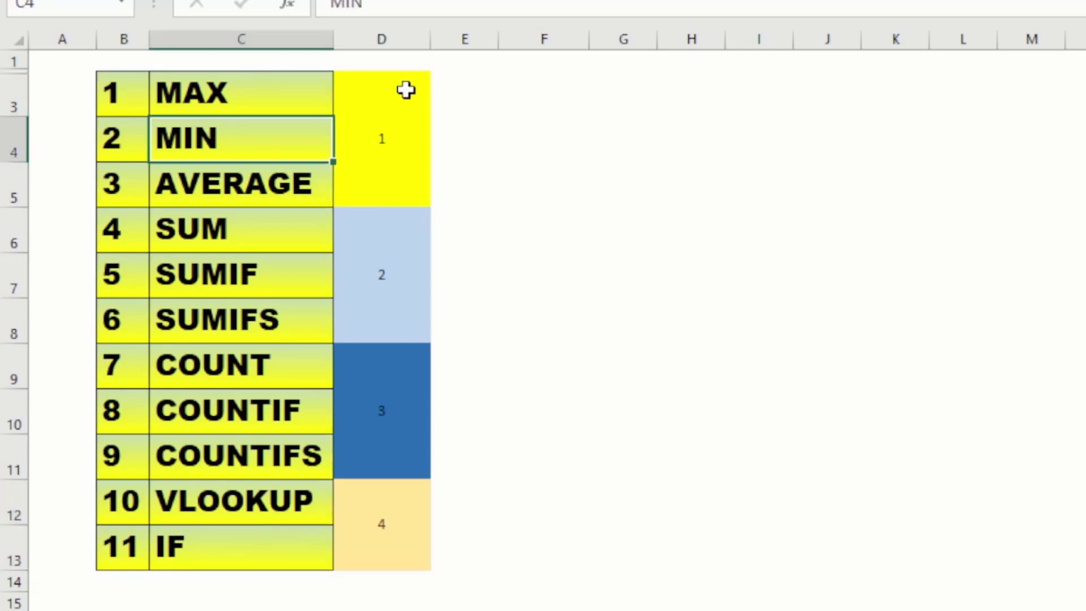
click(403, 482)
click(383, 141)
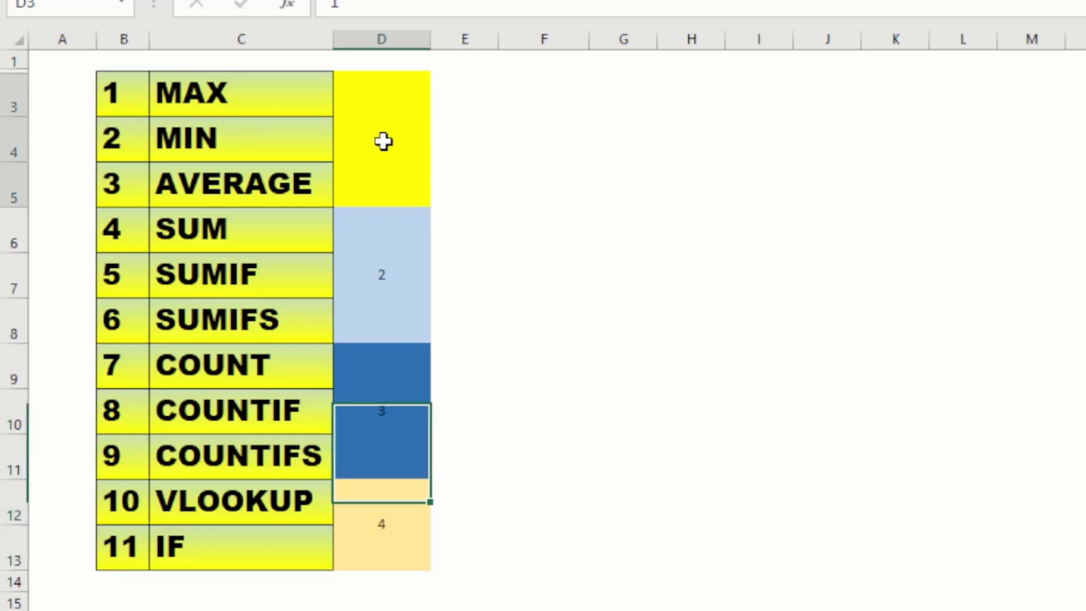
click(524, 243)
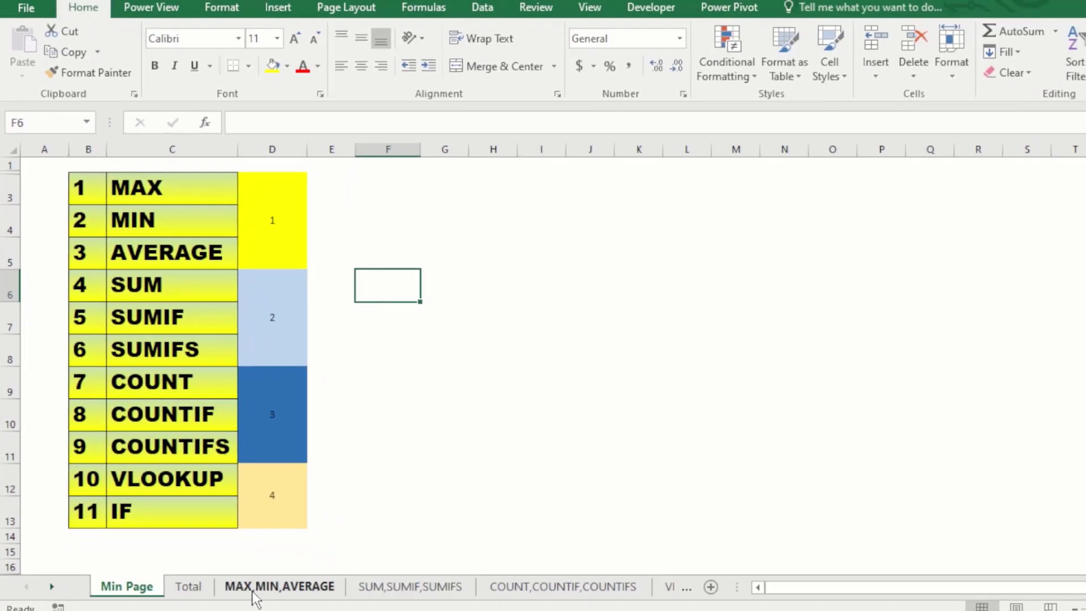
Open the MAX,MIN,AVERAGE sheet and examine the table's Name, Number of Qty and P. Value headers and its quantities
click(255, 588)
click(412, 439)
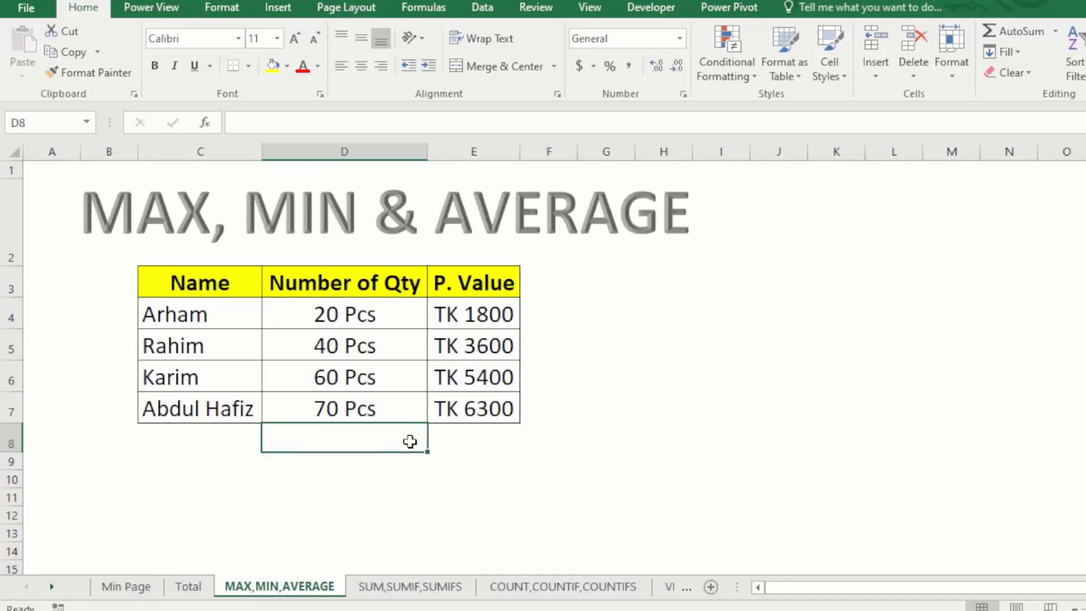
click(230, 313)
click(175, 289)
key(Right)
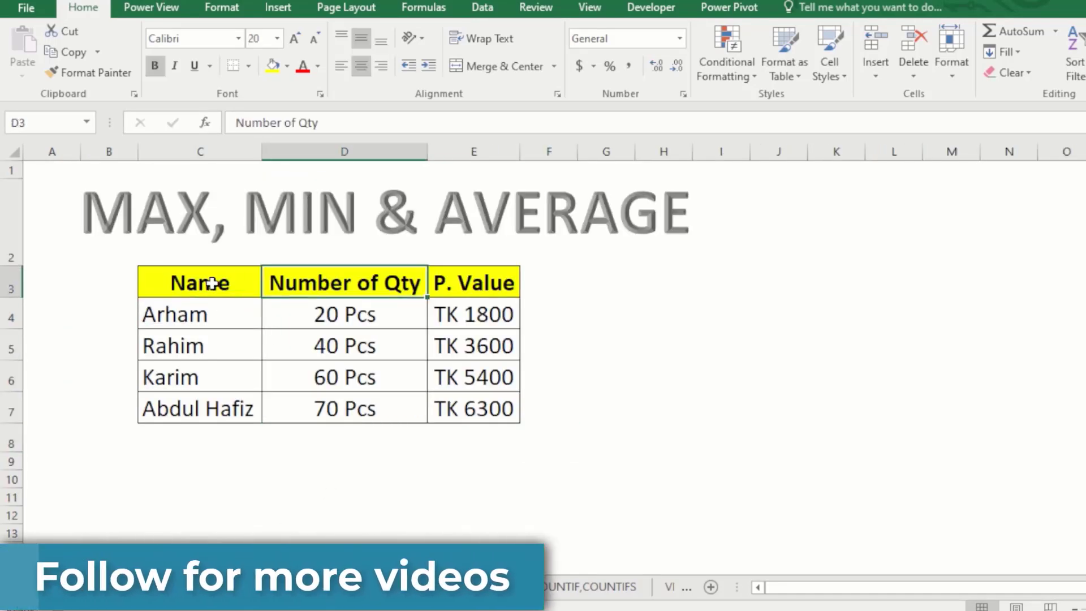
drag(169, 281, 460, 277)
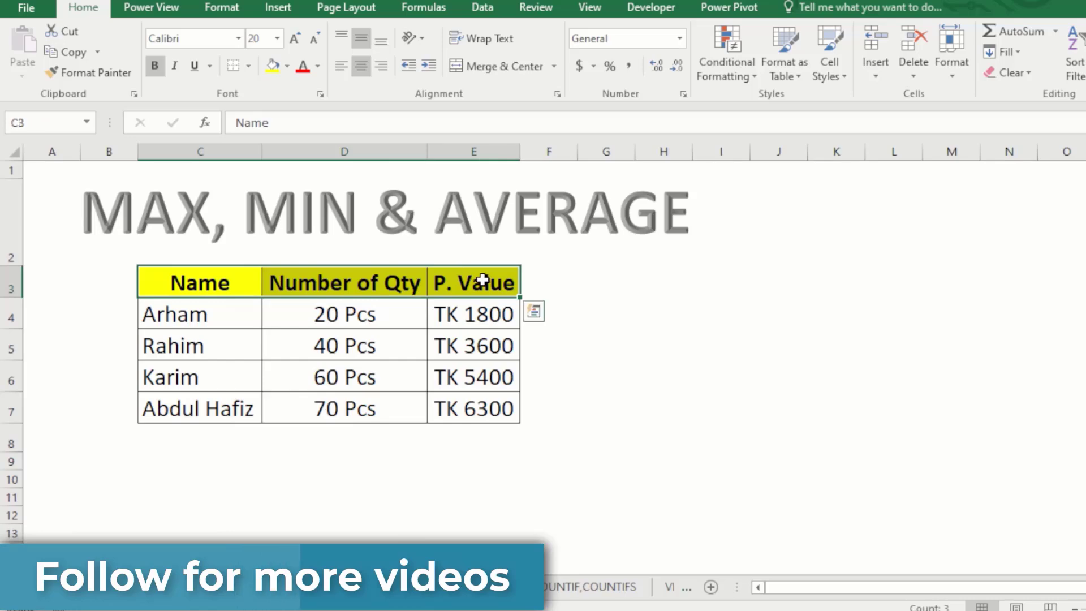
click(339, 448)
click(324, 338)
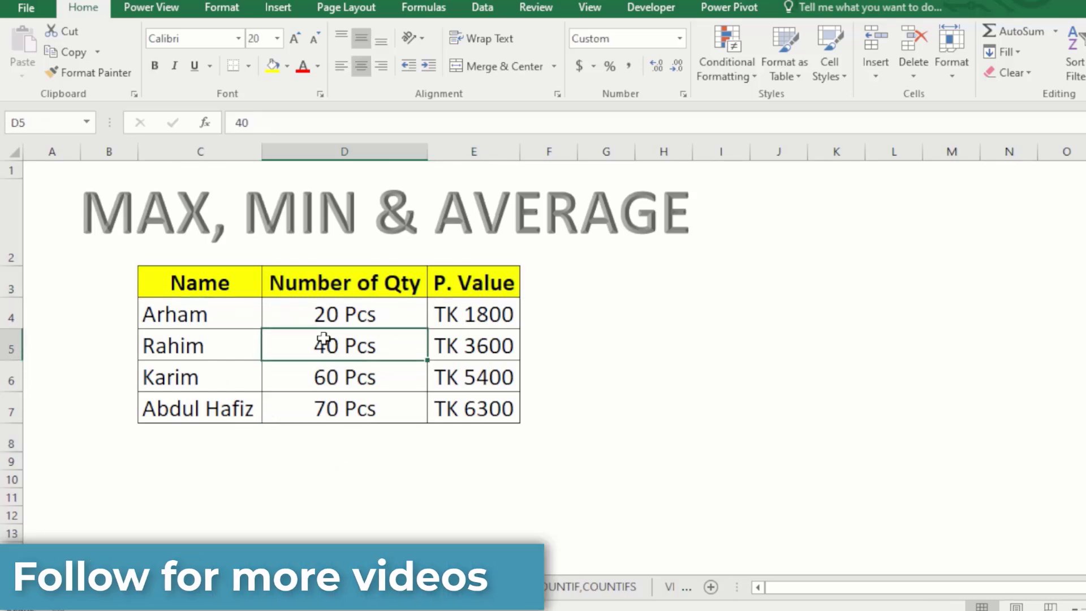
drag(347, 313, 337, 402)
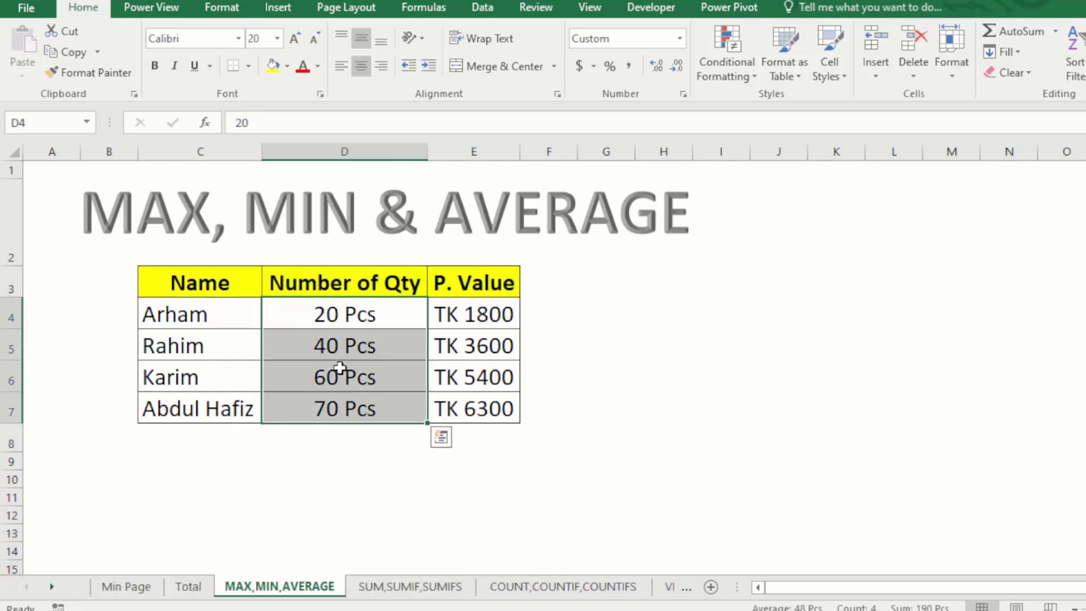
drag(342, 309, 342, 405)
click(328, 416)
click(334, 439)
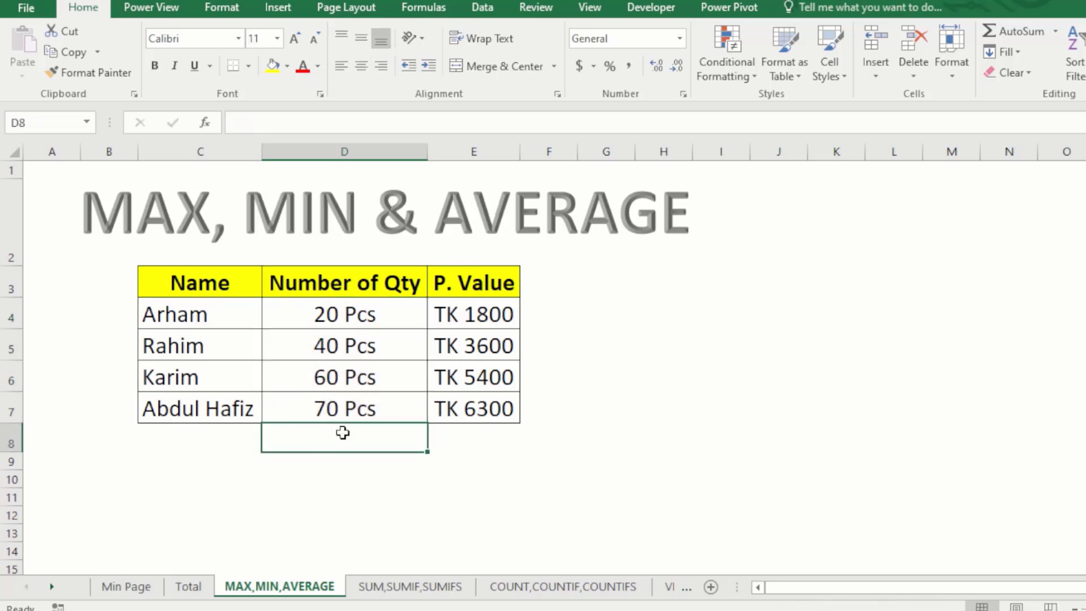
Enter the label Max in cell H3, beside the table
click(646, 281)
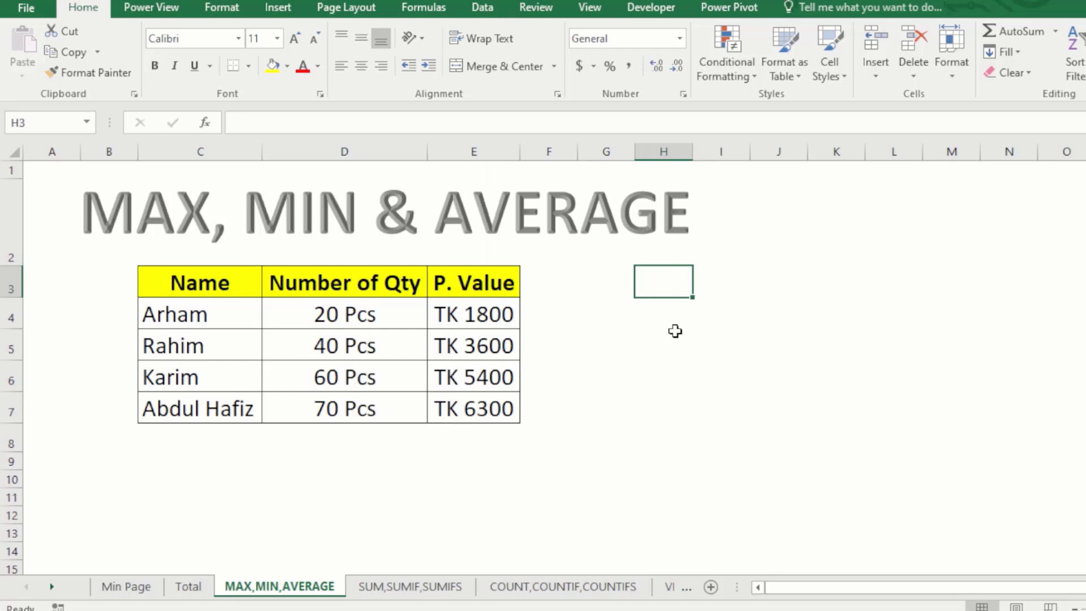
text(ma)
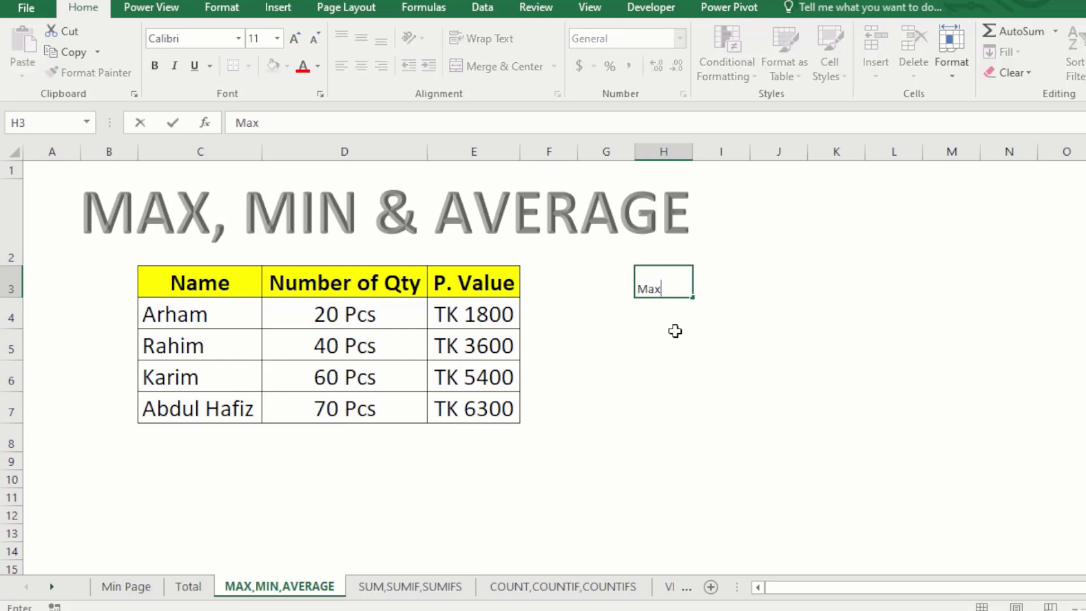
text(x)
key(Return)
Enter a MAX formula over the quantities D4:D7 in cell I3 and compare its result with the Number of Qty column
click(711, 288)
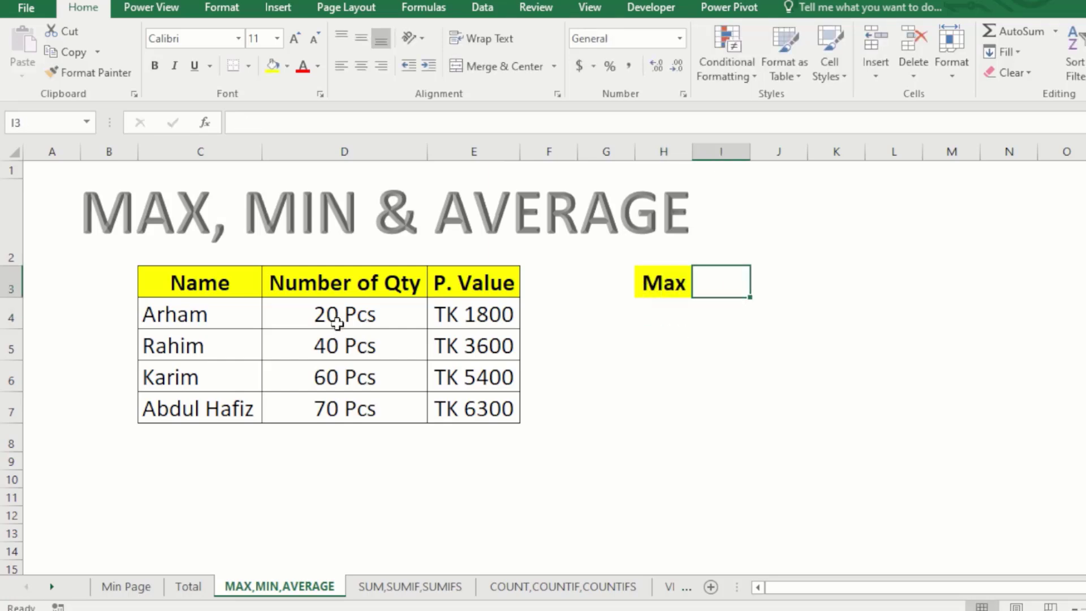
drag(336, 314, 334, 425)
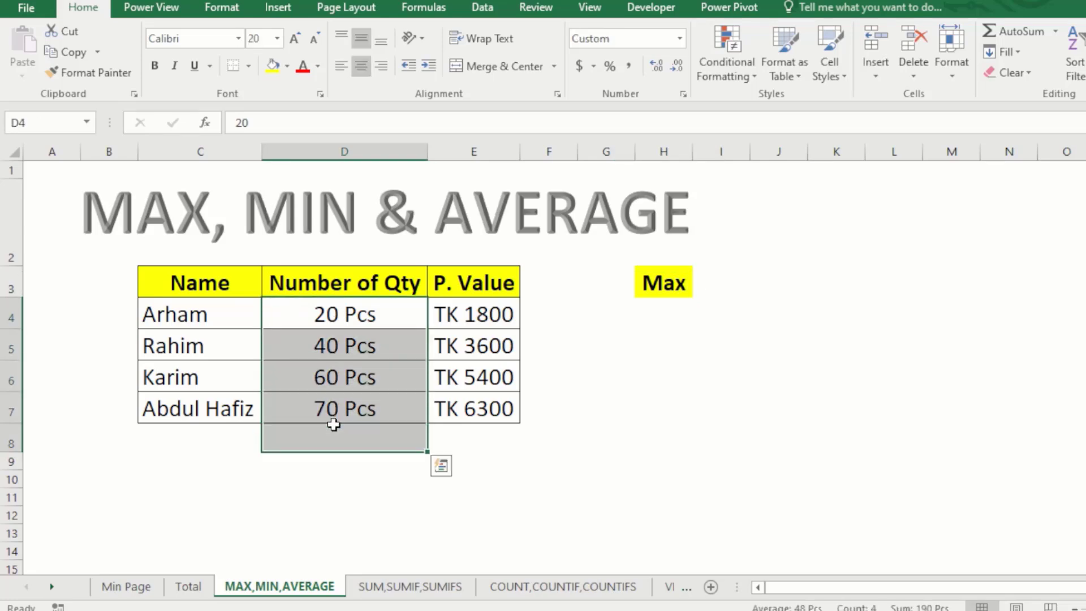
click(345, 315)
click(733, 288)
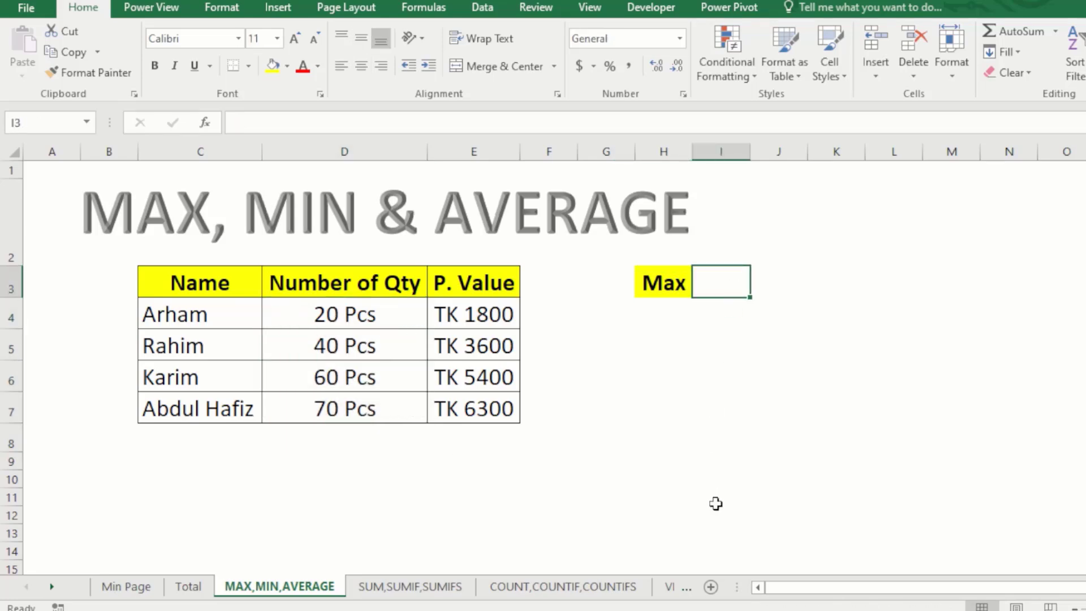
text(=)
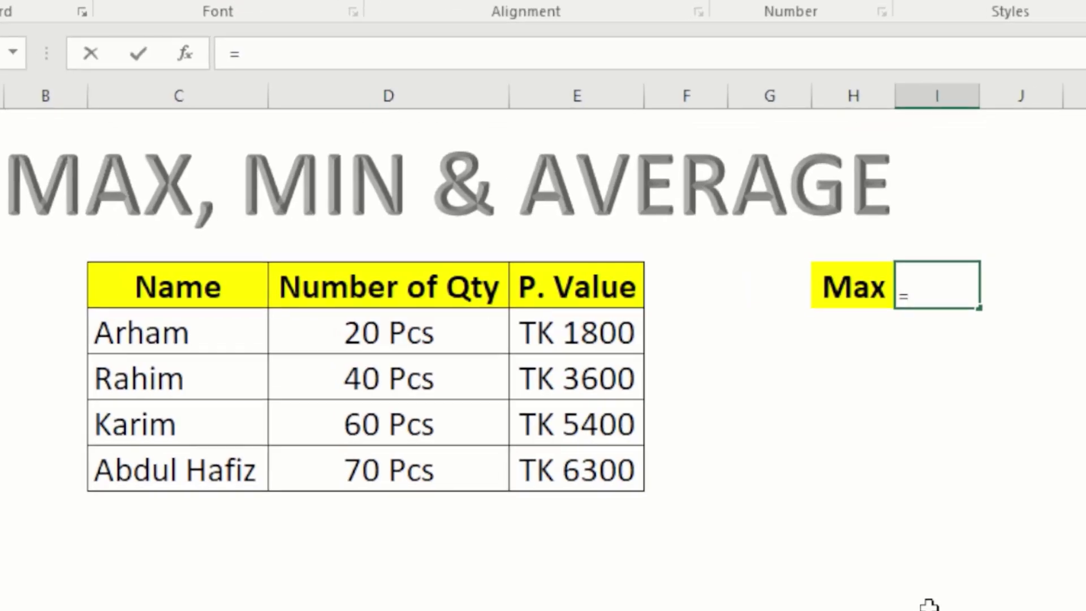
text(max)
key(Tab)
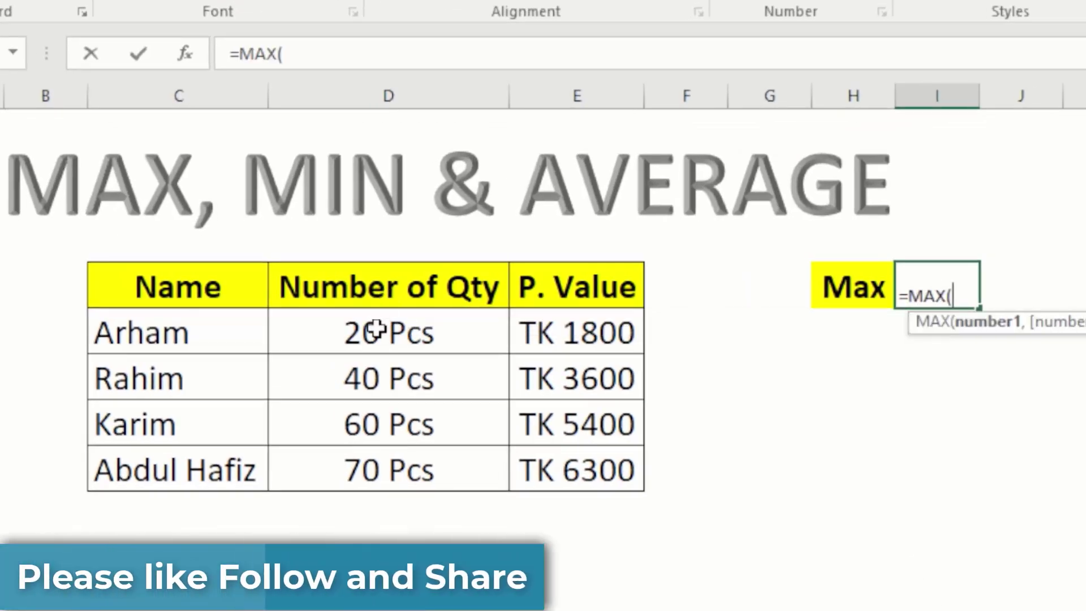
drag(376, 331, 371, 479)
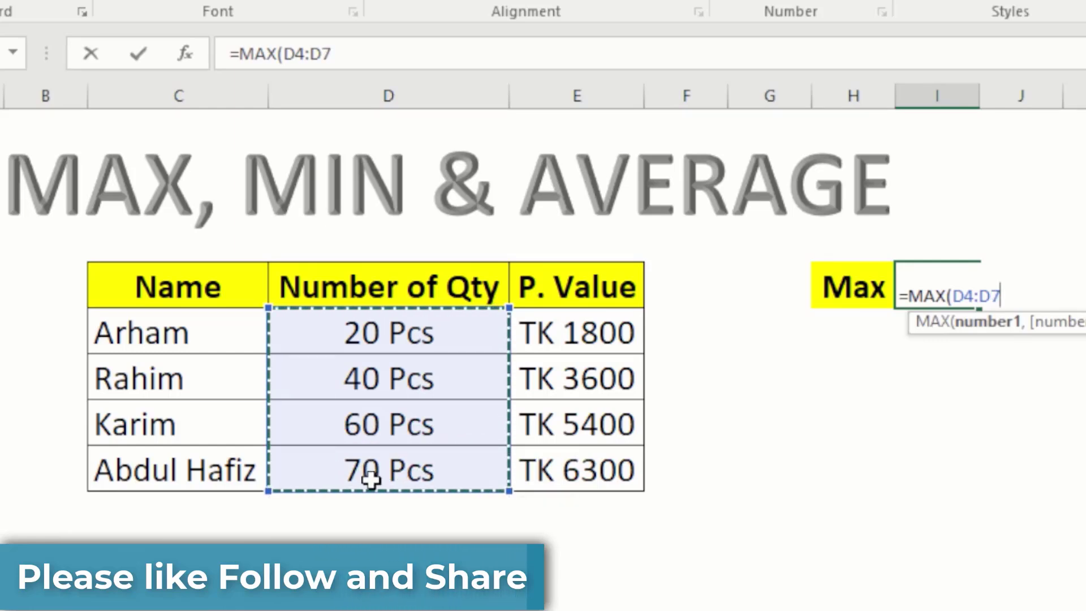
key(Return)
click(365, 452)
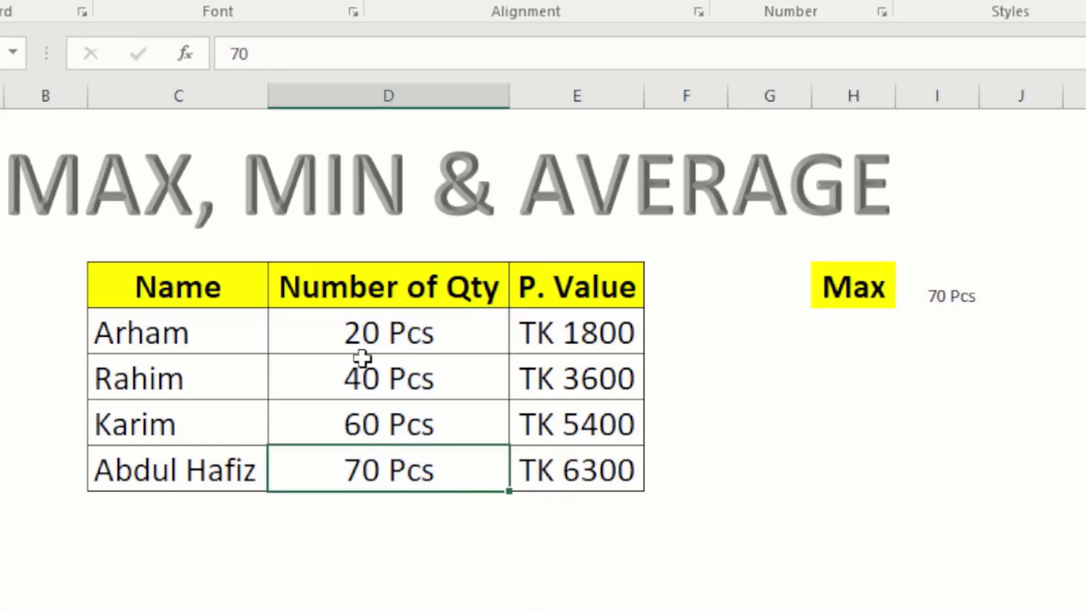
drag(358, 338, 376, 469)
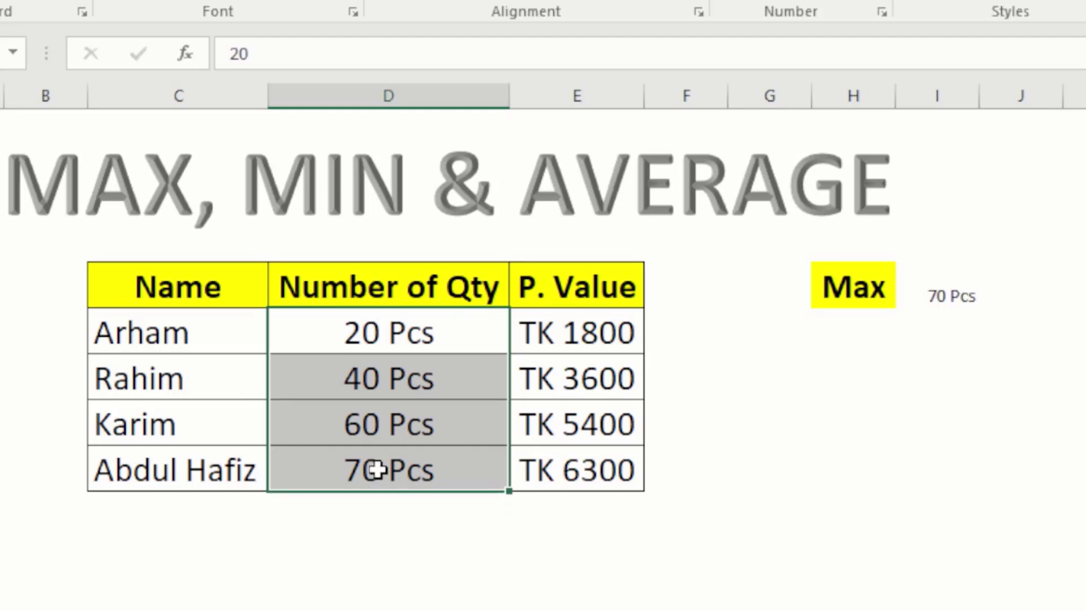
Examine the quantities in D4:D7, from the first row down to the last, for the largest one
click(380, 360)
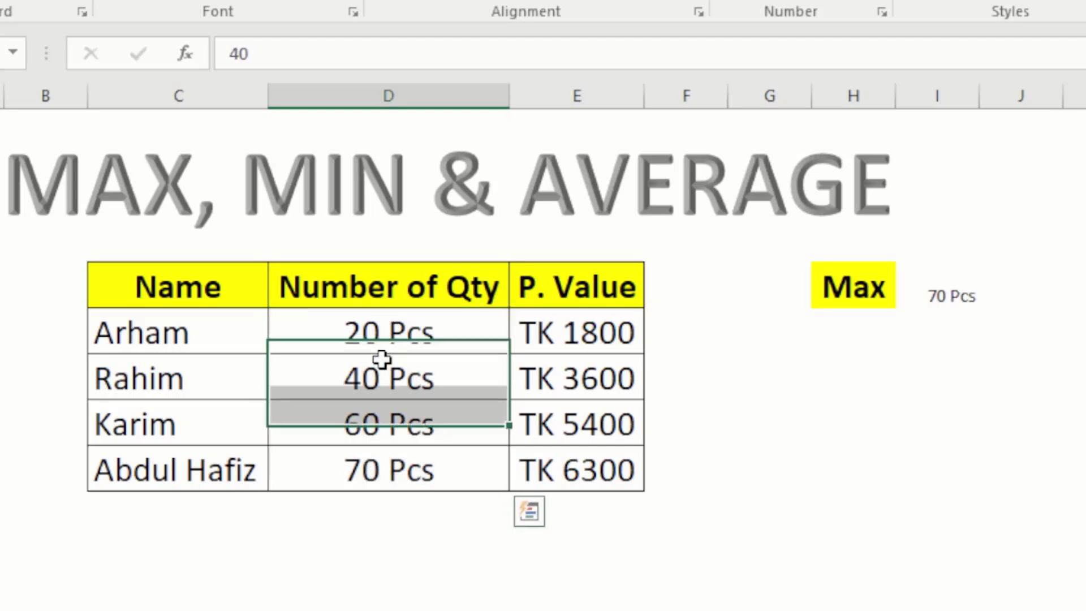
click(387, 310)
drag(382, 324, 379, 522)
click(406, 459)
Enlarge the font of the MAX result in cell I3 to size 20
click(944, 277)
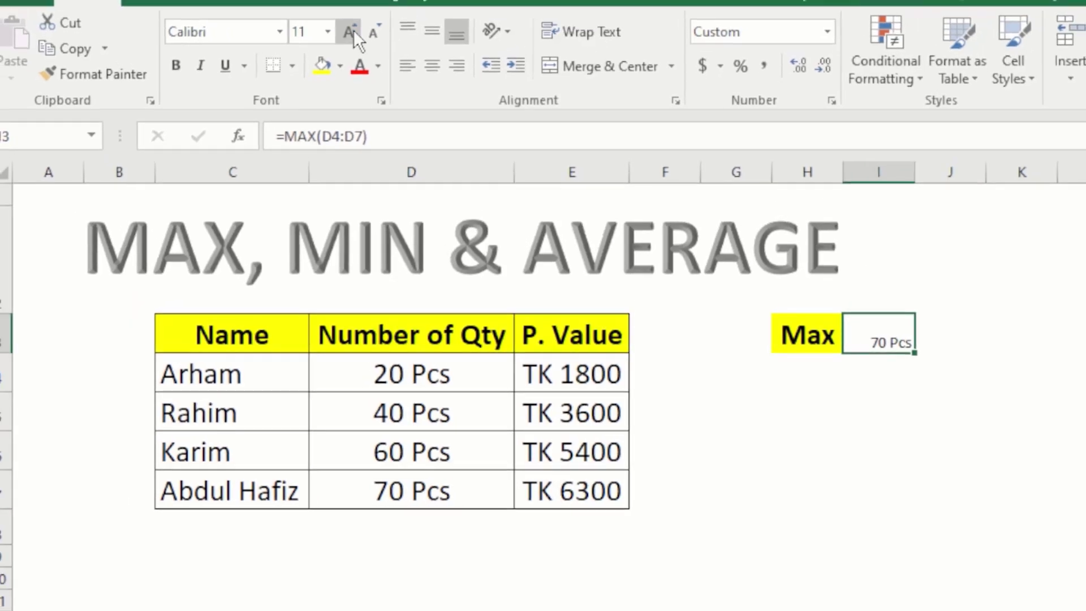
click(353, 29)
click(353, 30)
click(353, 29)
click(347, 34)
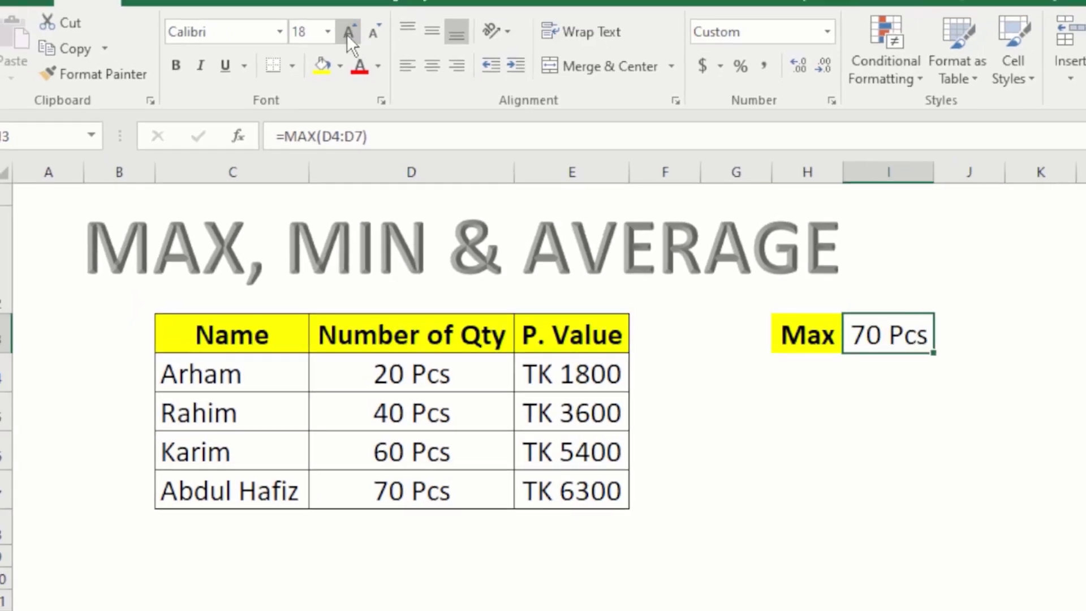
click(347, 34)
click(910, 363)
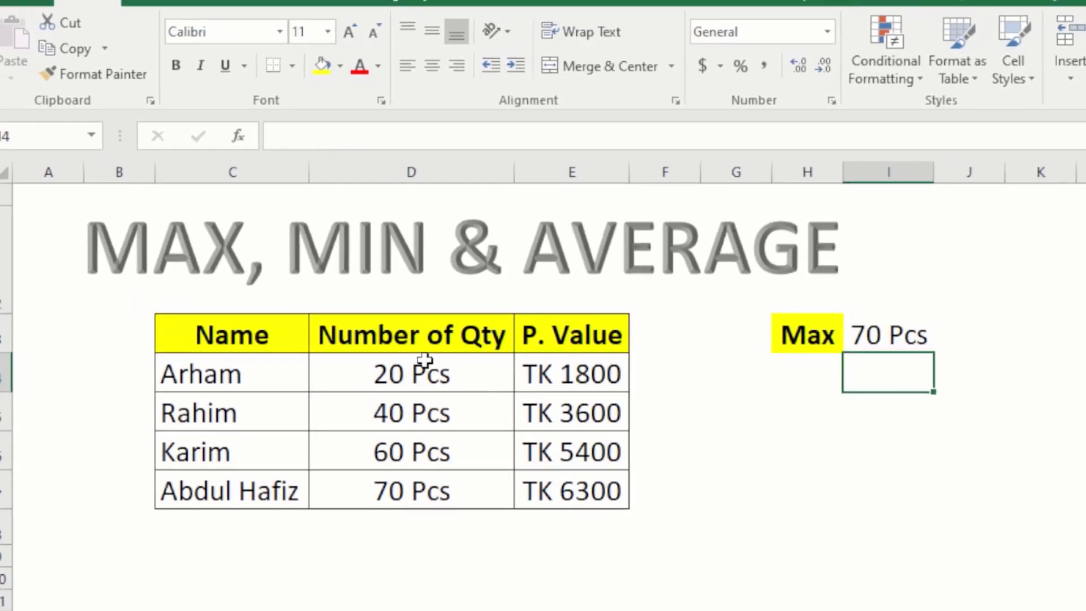
Check the MAX result in I3 against the Number of Qty values and the quantity in D7
drag(424, 359, 413, 486)
click(401, 490)
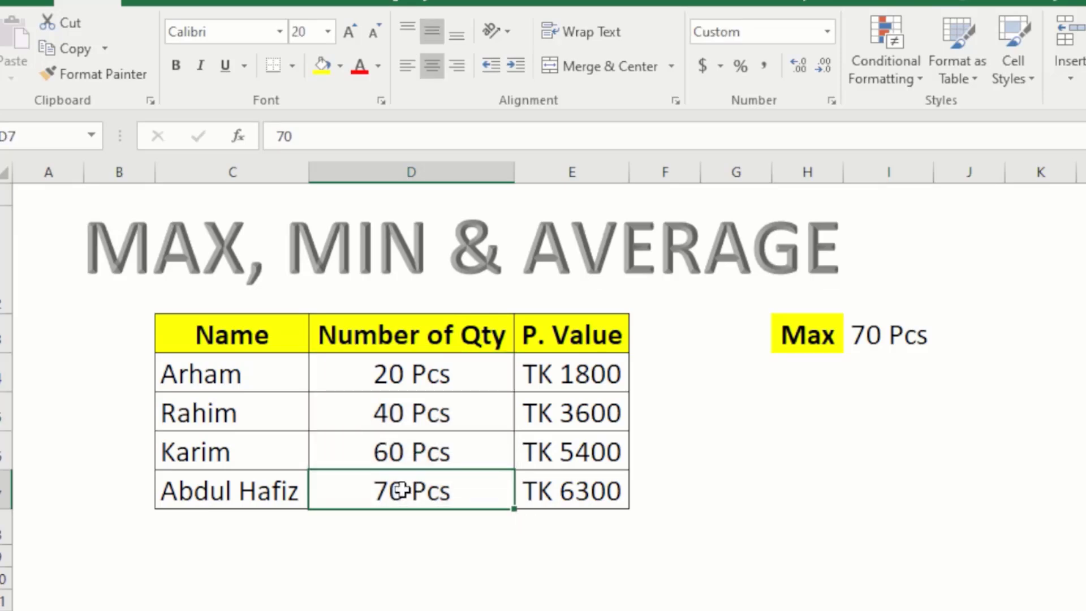
click(885, 338)
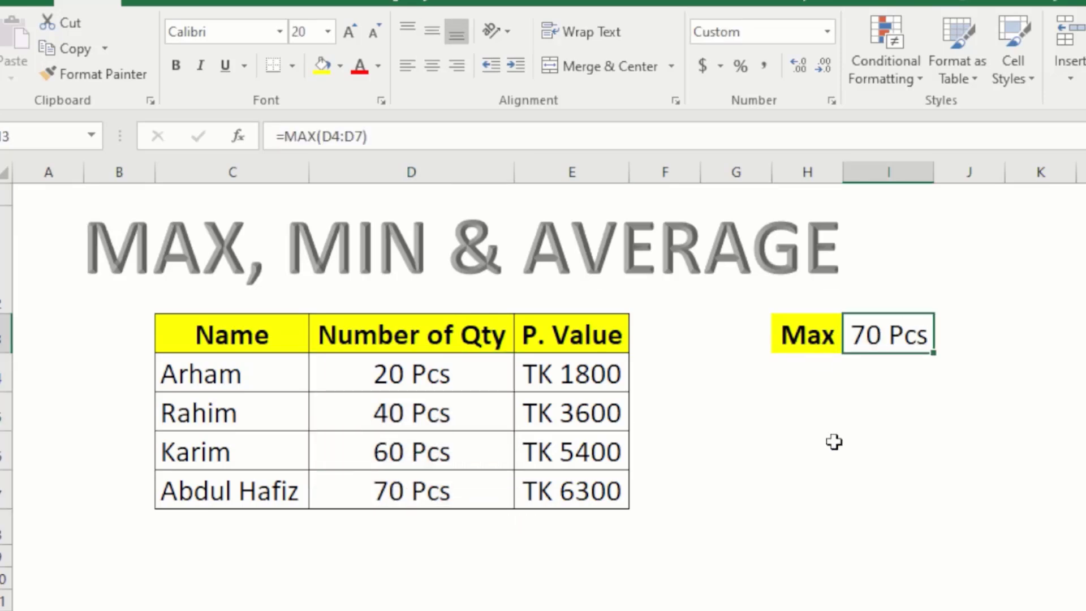
Replace the label in cell H3 with MIN
click(804, 346)
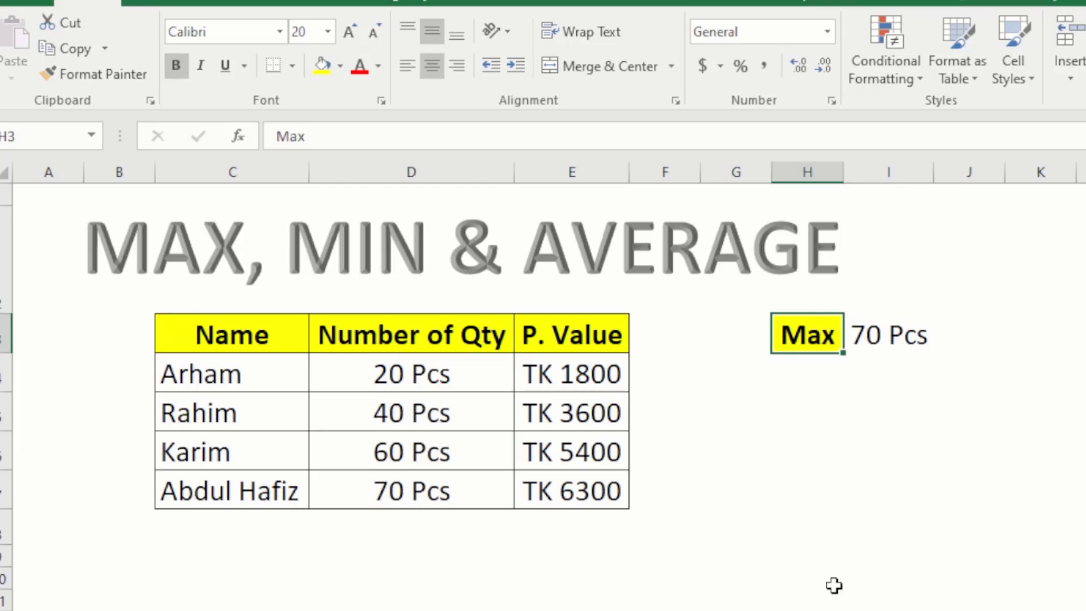
text(mi)
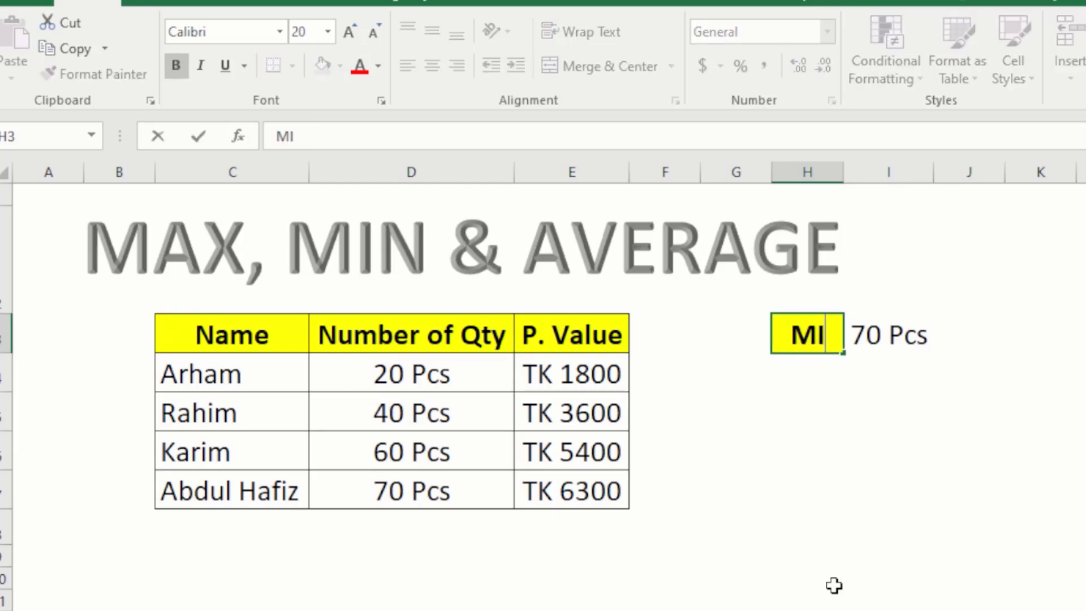
text(N)
key(Return)
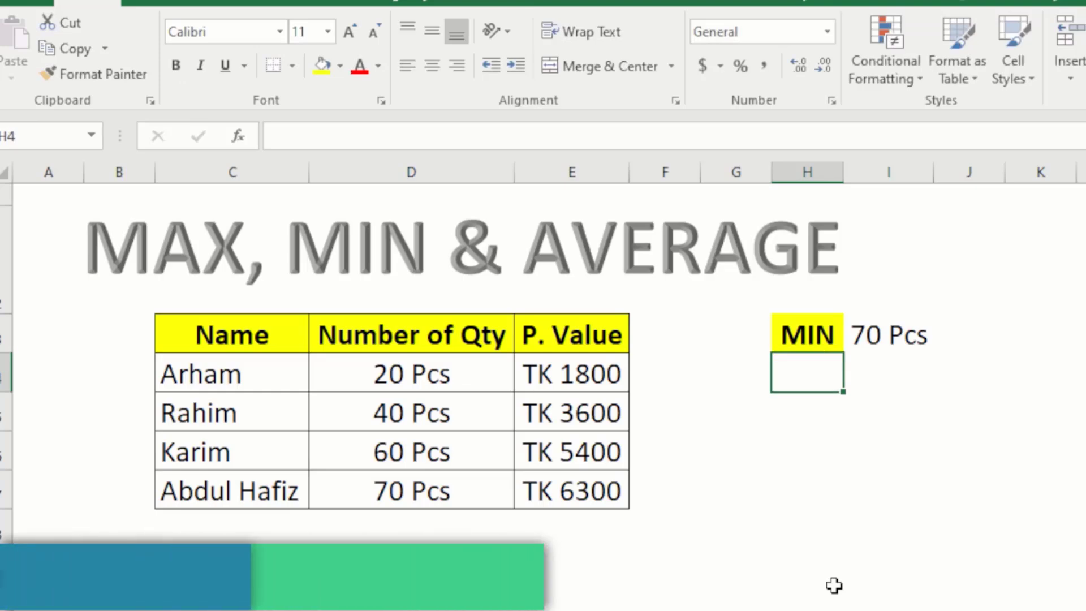
Replace the formula in cell I3 with a MIN formula over the quantities D4:D7
click(879, 335)
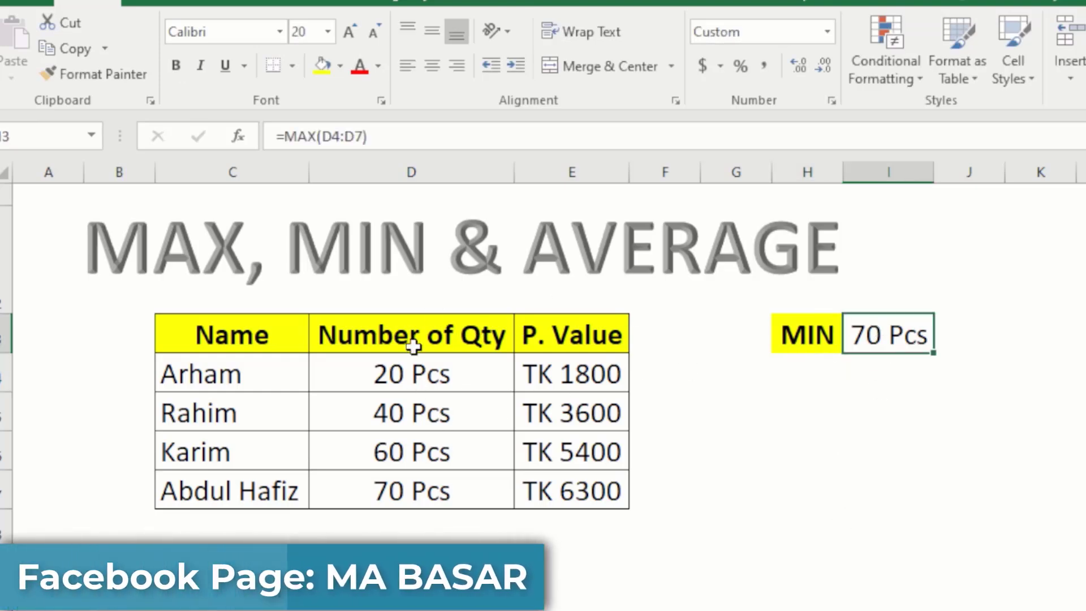
click(397, 374)
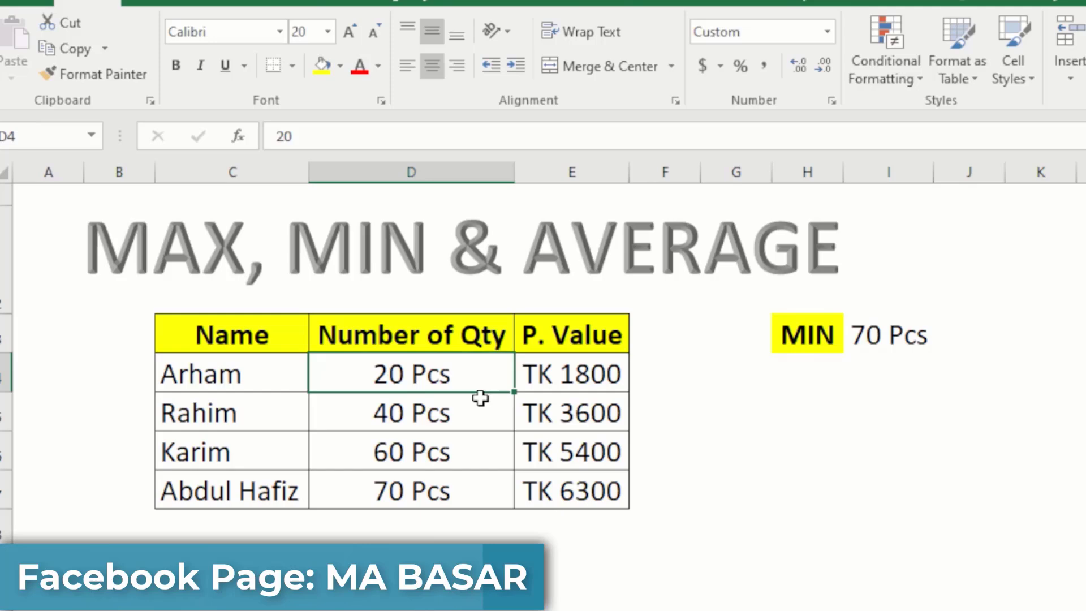
click(877, 330)
text(=)
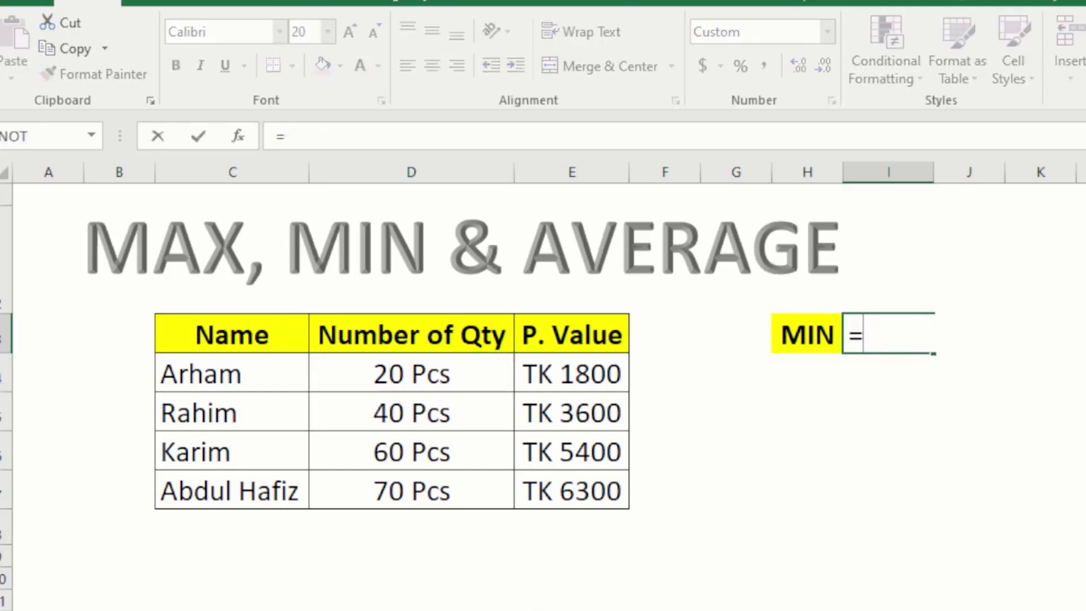
text(min)
key(Tab)
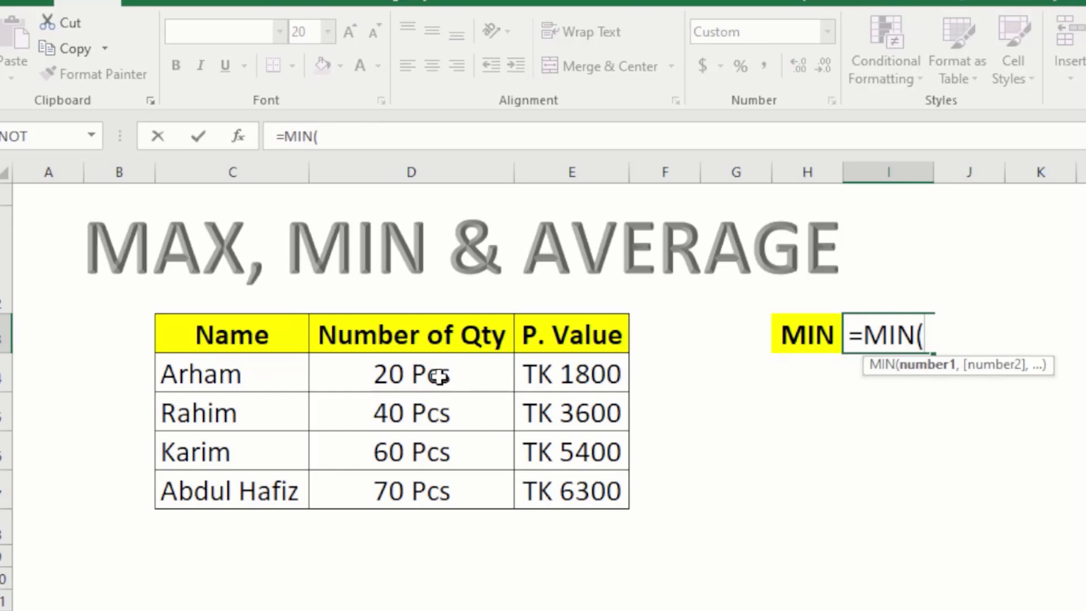
drag(438, 376, 426, 500)
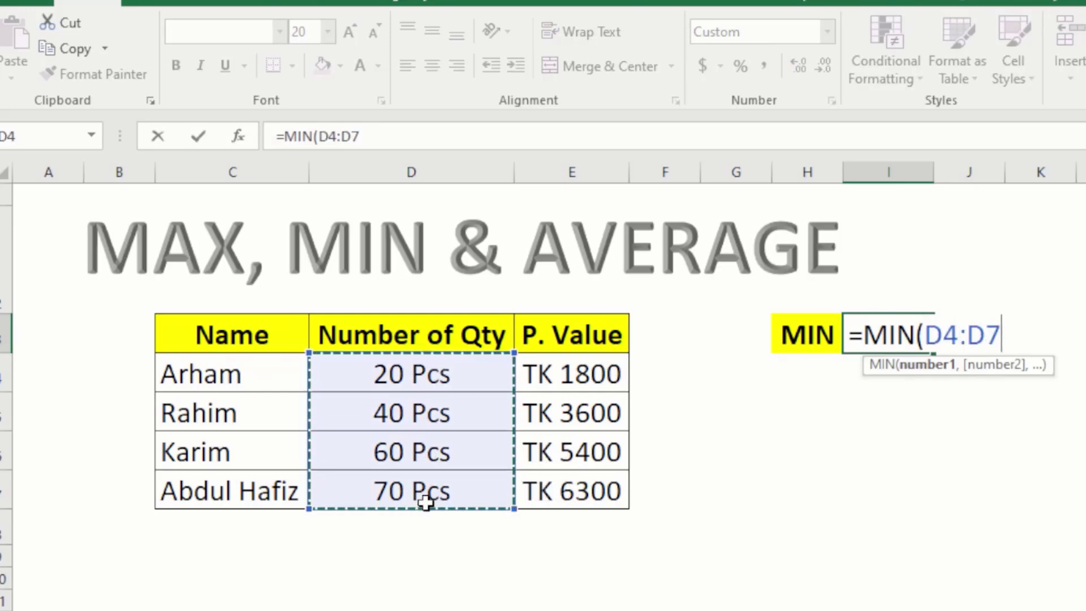
key(Return)
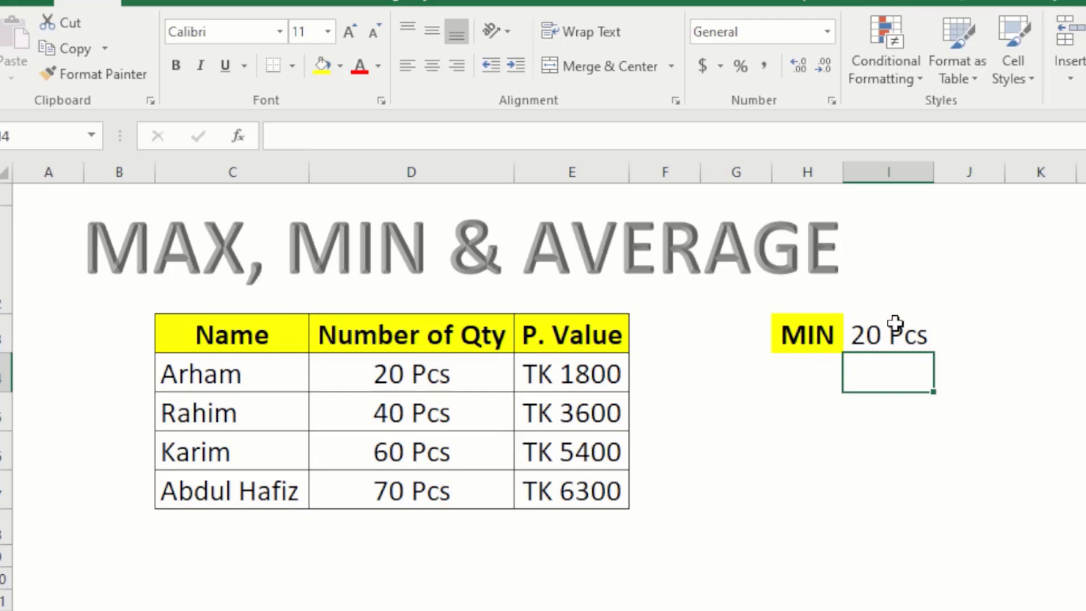
Compare the MIN result in I3 with the quantities in D4:D7
click(895, 322)
drag(397, 373, 395, 501)
click(421, 377)
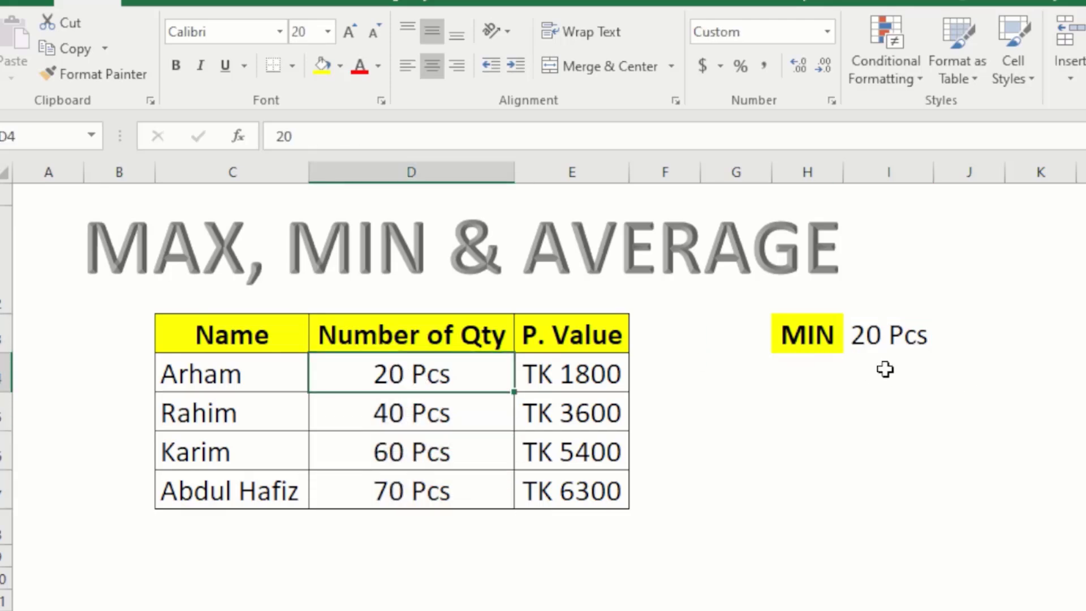
click(917, 318)
Replace the formula in cell I3 with a MIN formula over the P. Value amounts E4:E7
click(575, 362)
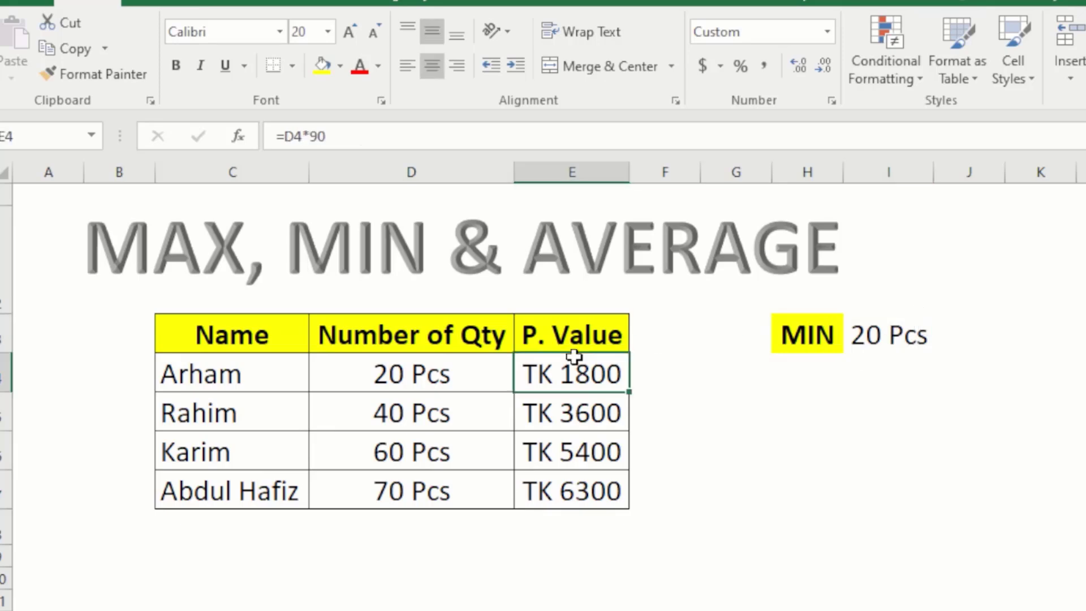
click(876, 323)
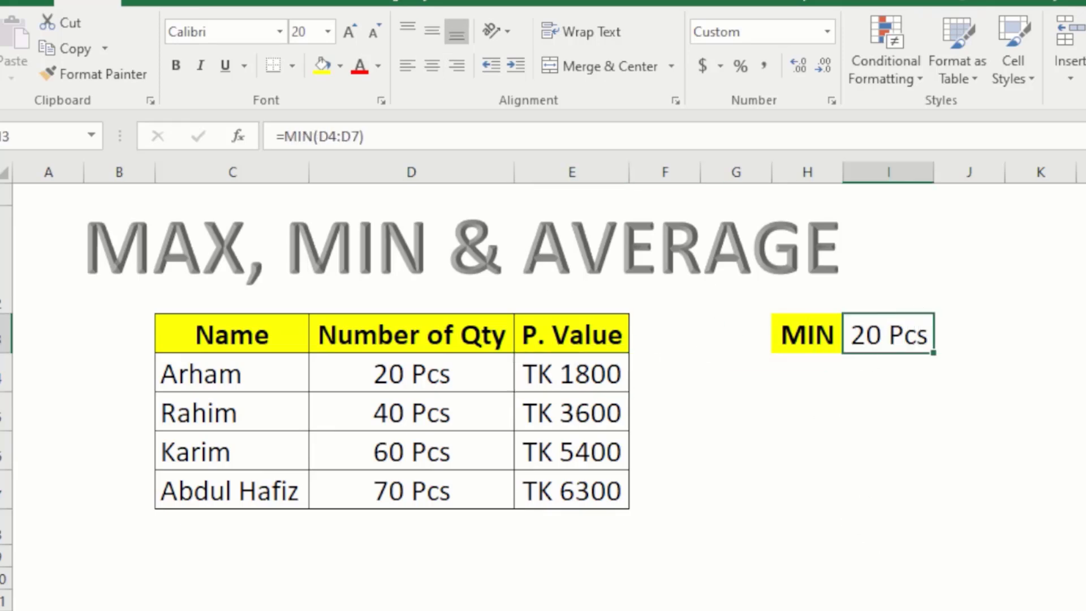
text(=mic)
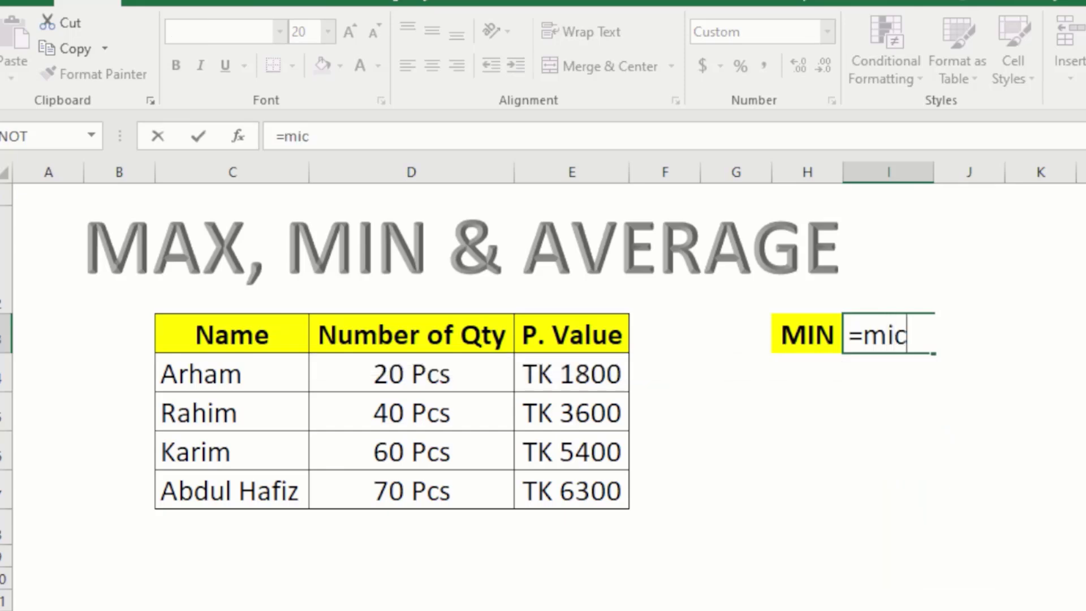
key(BackSpace)
text(n)
key(Tab)
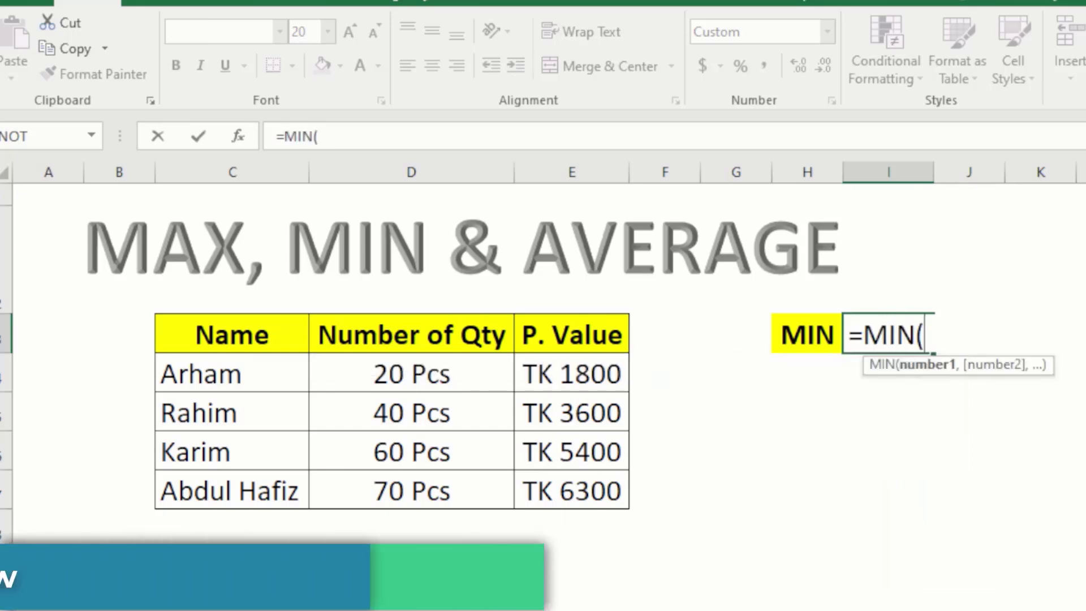
drag(562, 368, 565, 488)
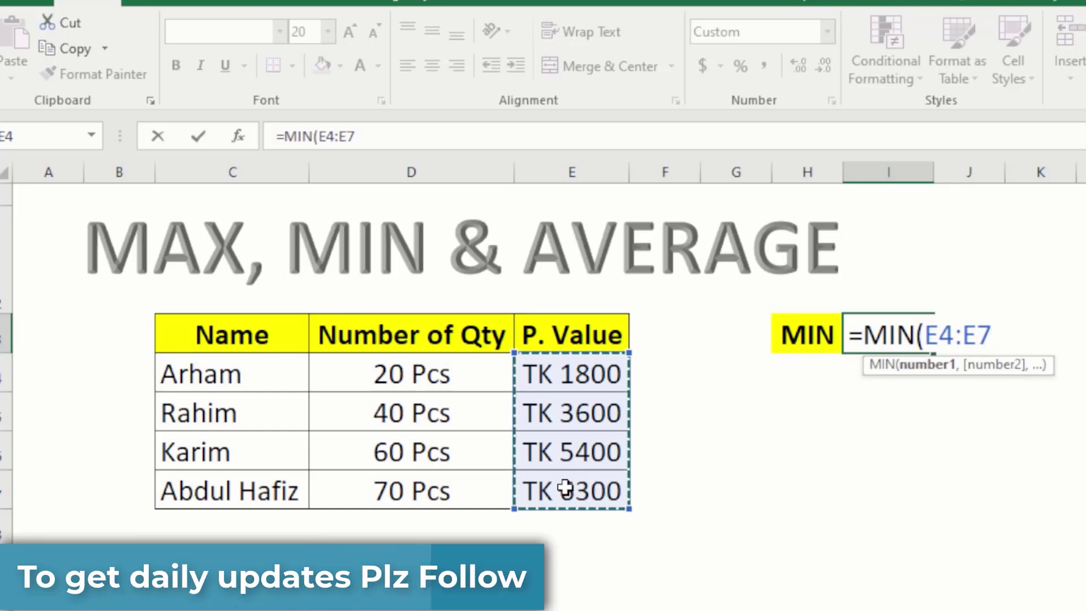
key(Return)
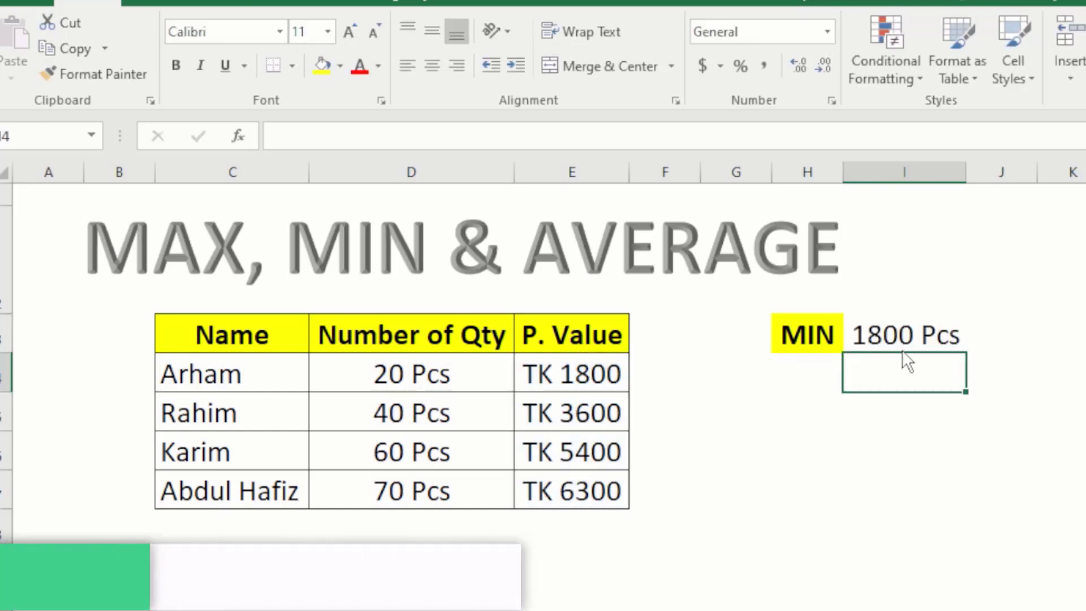
Compare the MIN result in I3 with the P. Value amounts in E4:E7
click(584, 372)
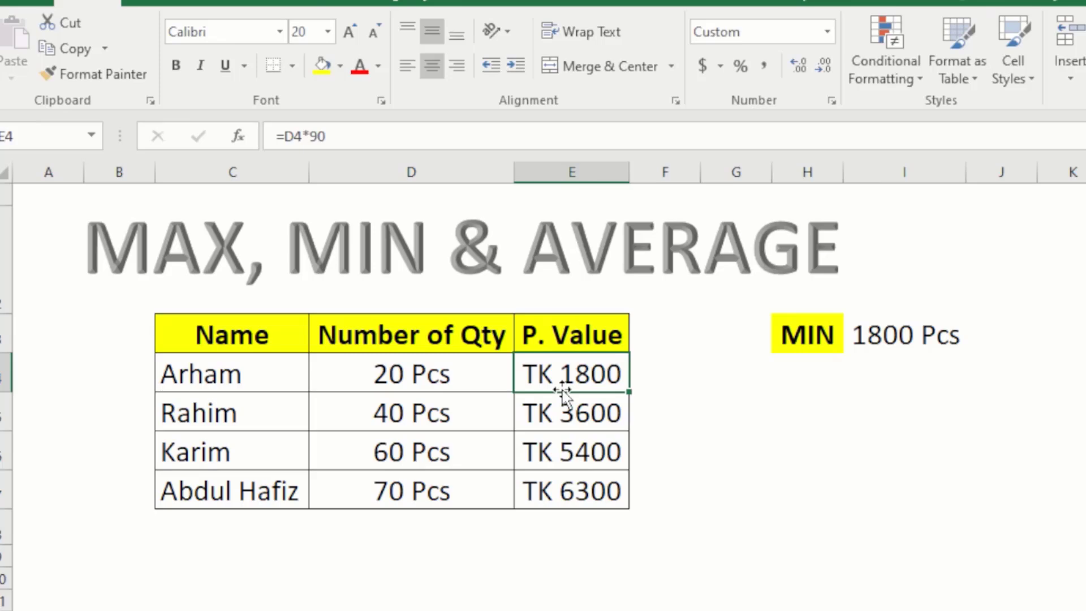
drag(566, 376, 562, 478)
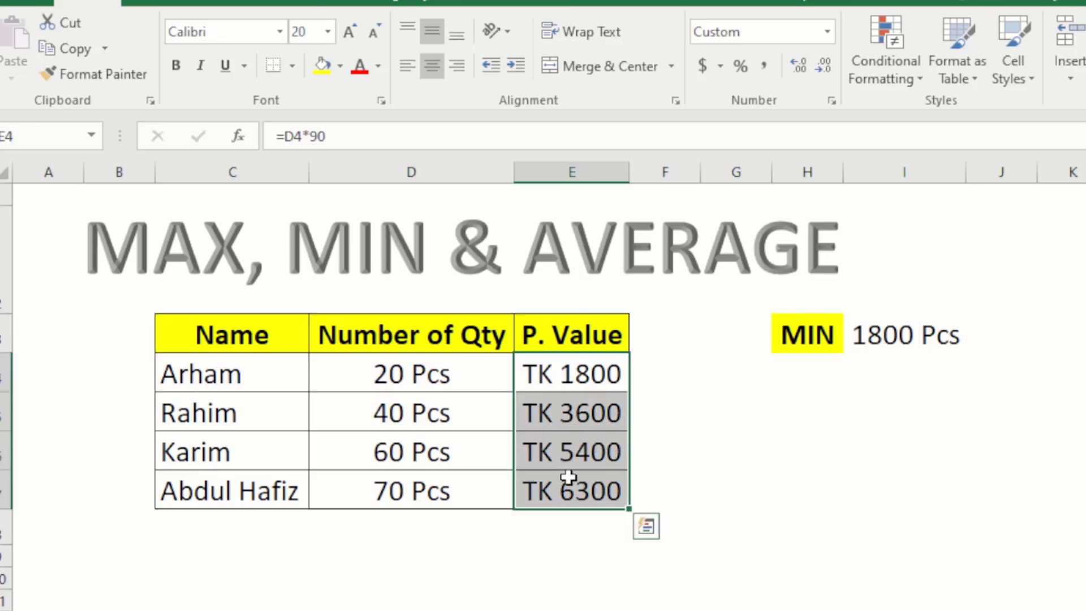
click(911, 337)
click(581, 381)
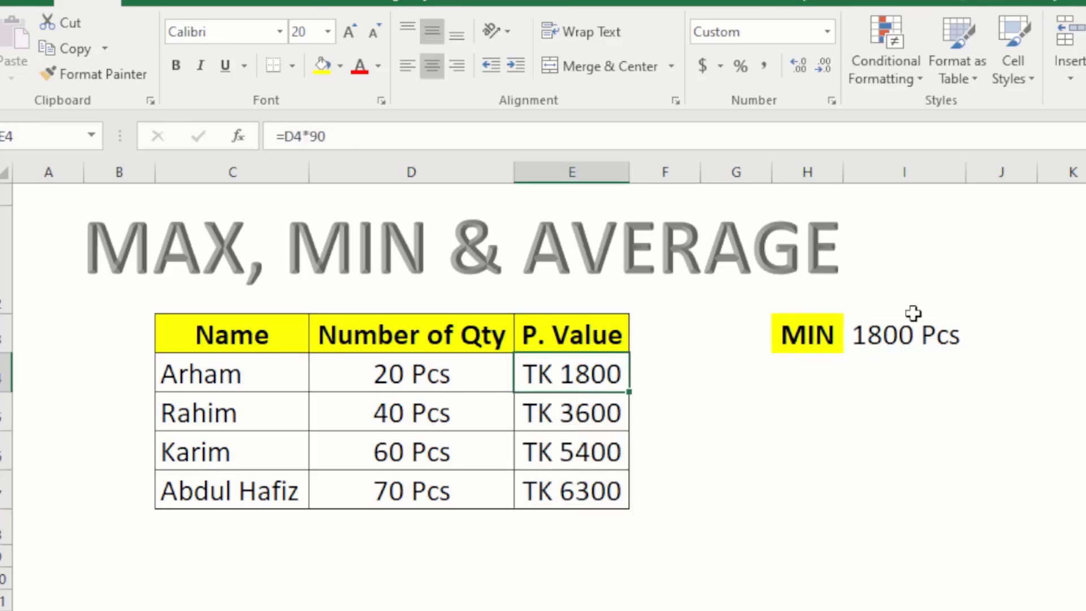
click(899, 328)
Change the label in cell H3 to Av and clear the MIN result from cell I3
click(797, 334)
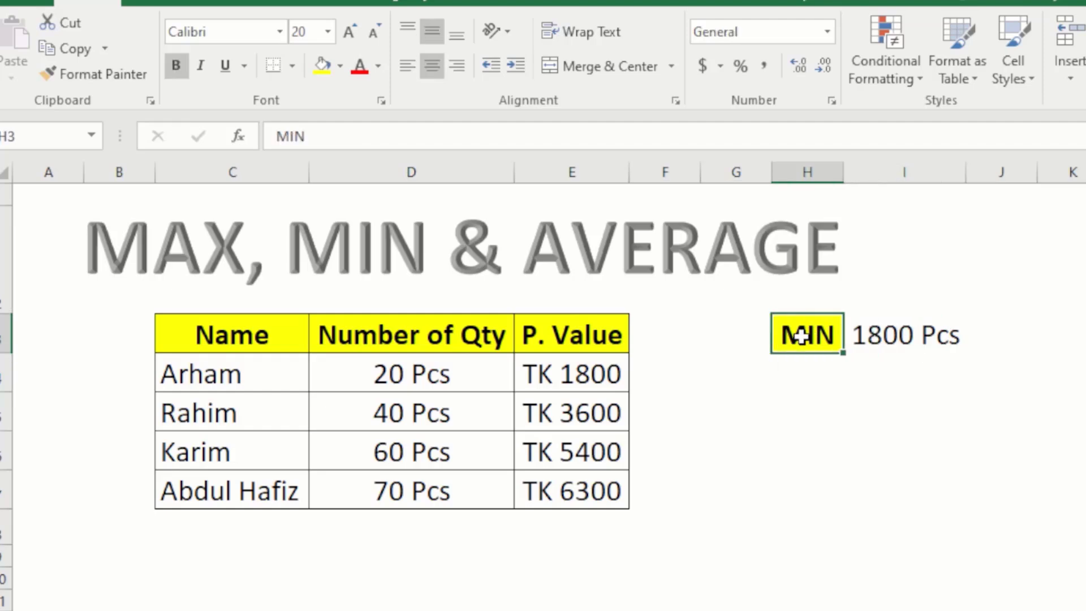
text(Av)
key(Return)
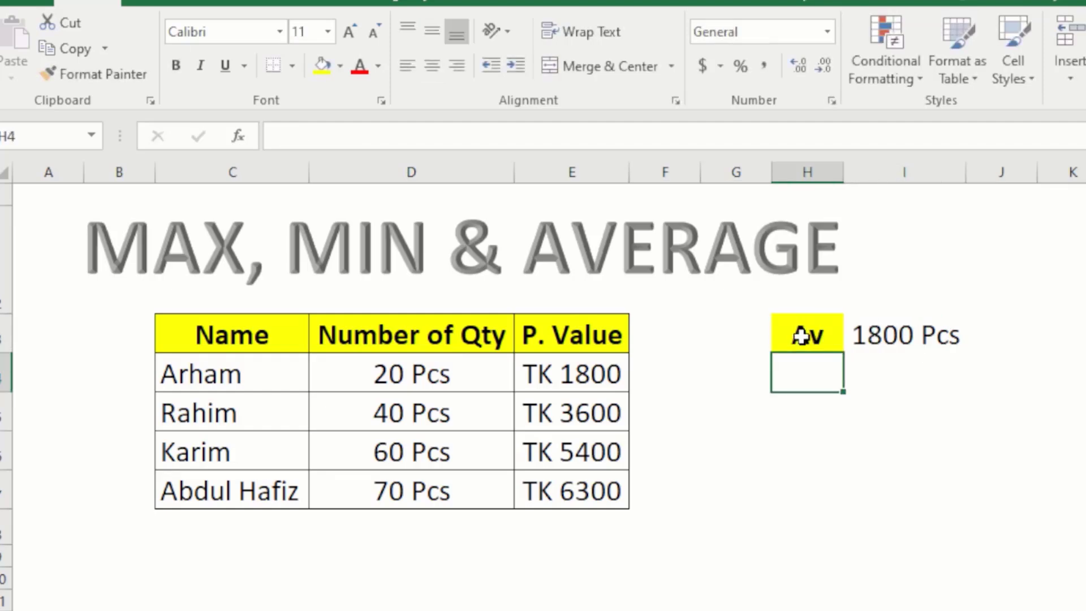
click(895, 334)
key(Delete)
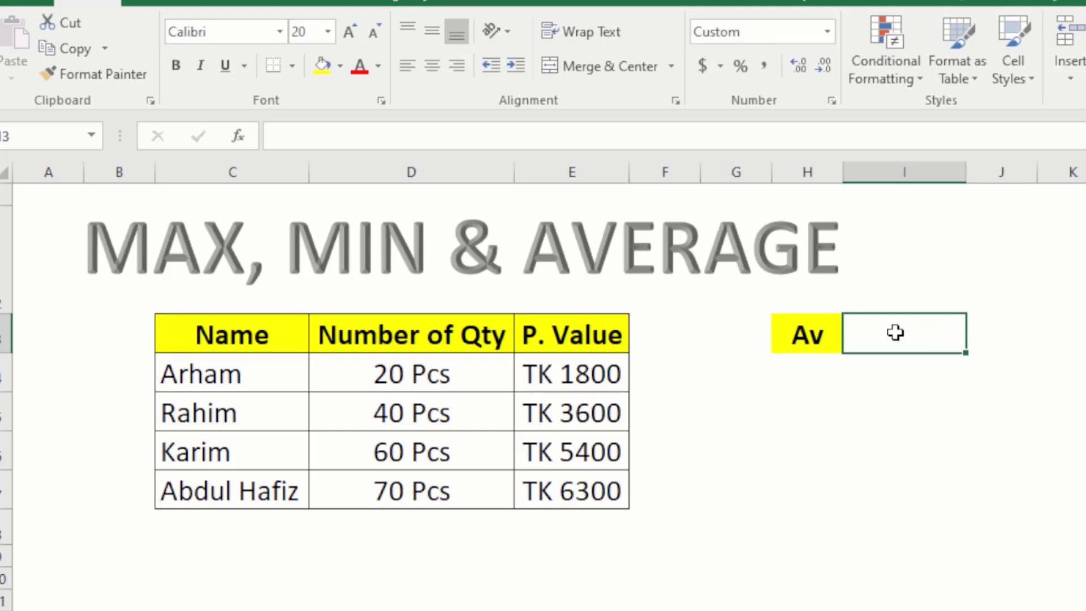
Enter an AVERAGE formula over the quantities D4:D7 in cell I3 and check the resulting cell
drag(440, 375, 429, 490)
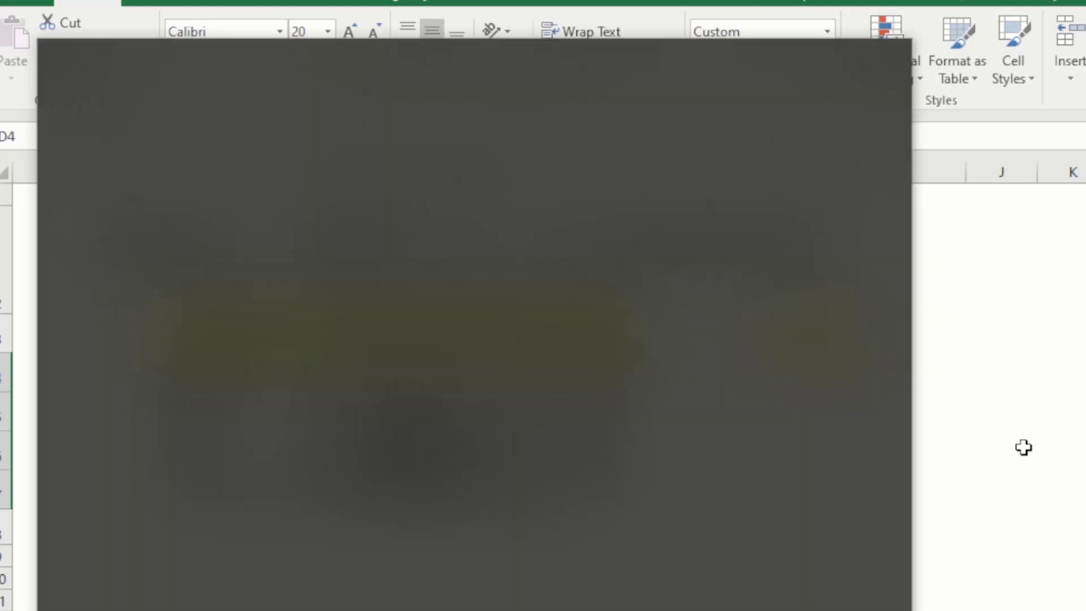
click(1024, 447)
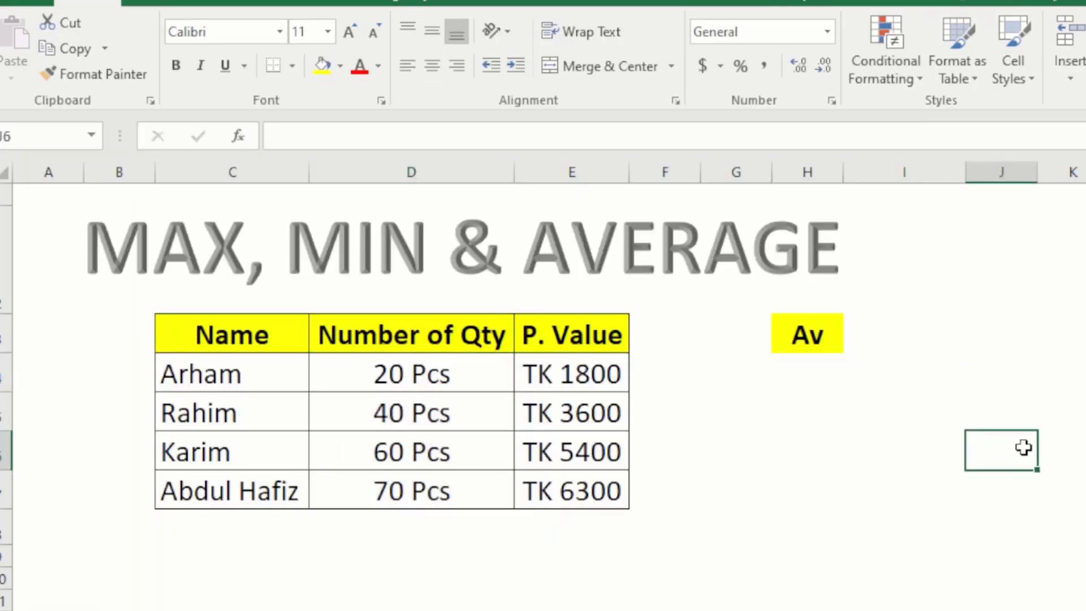
click(869, 325)
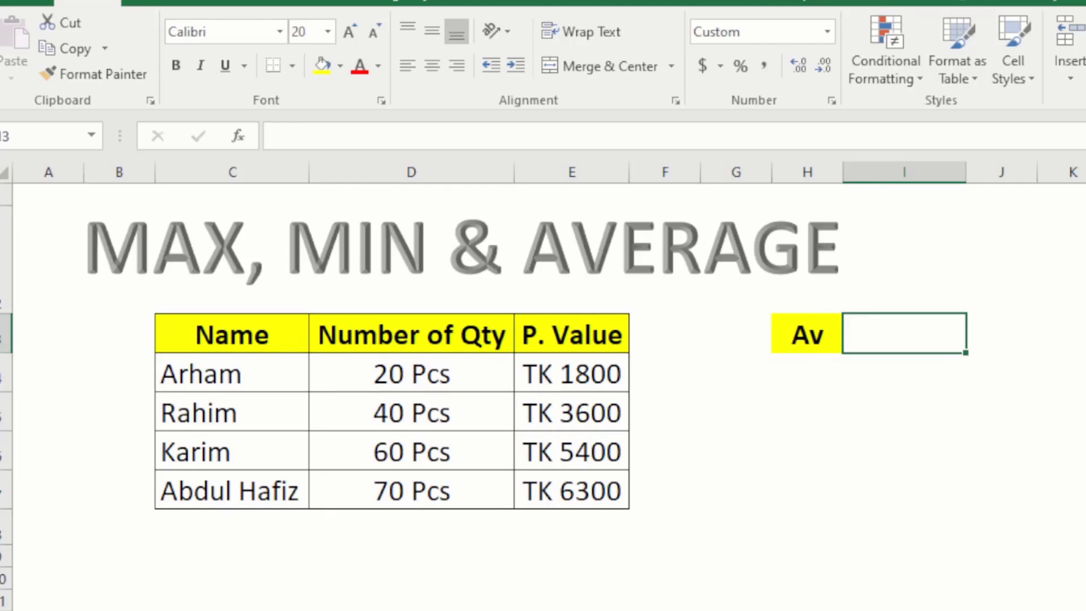
text(=aver)
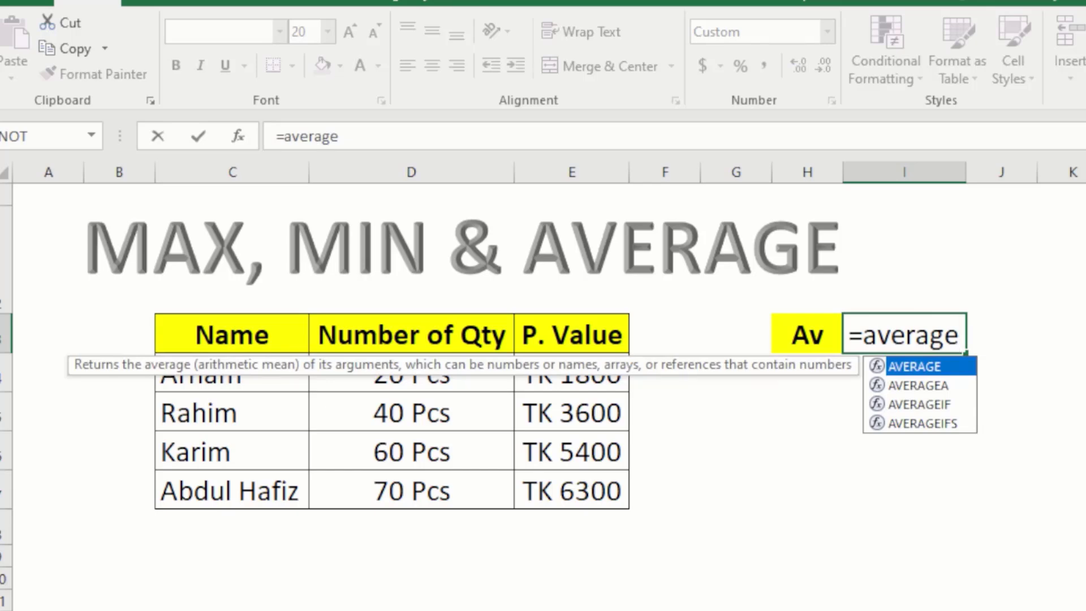
text(age)
key(Tab)
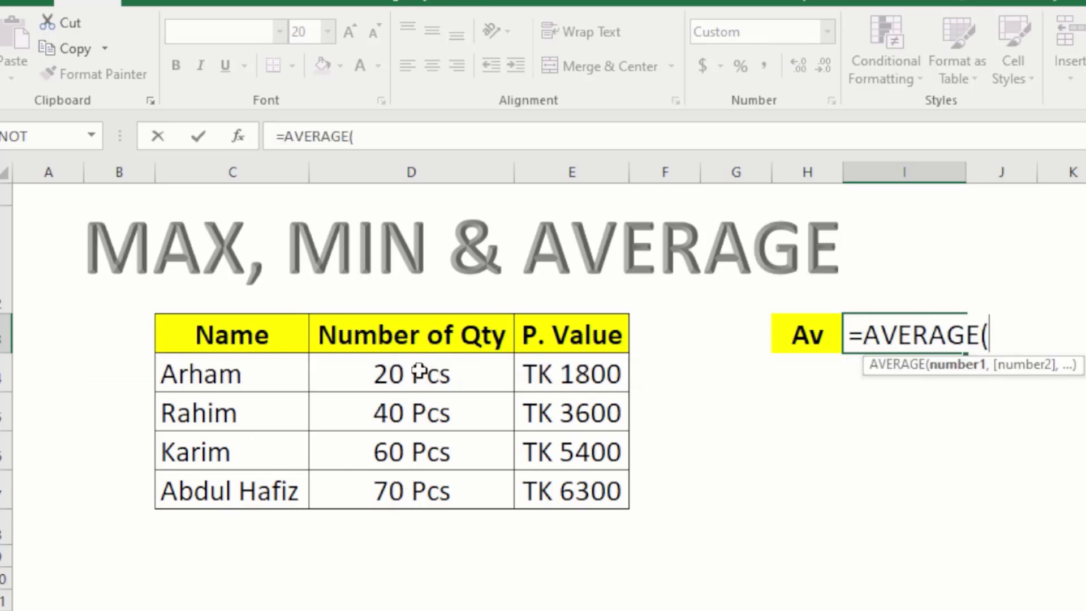
drag(411, 373, 412, 489)
key(Return)
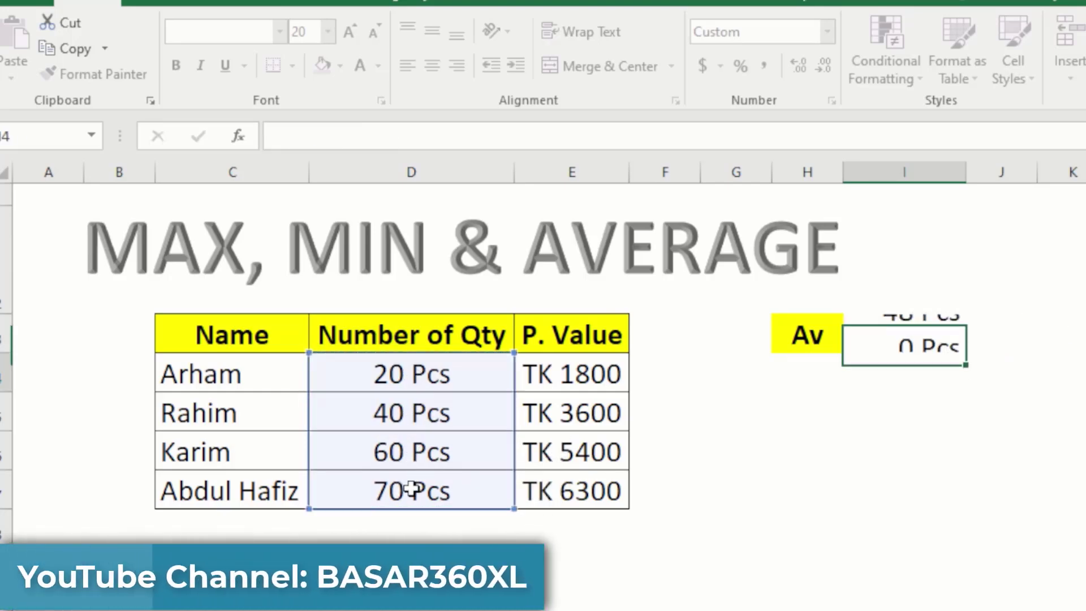
click(902, 334)
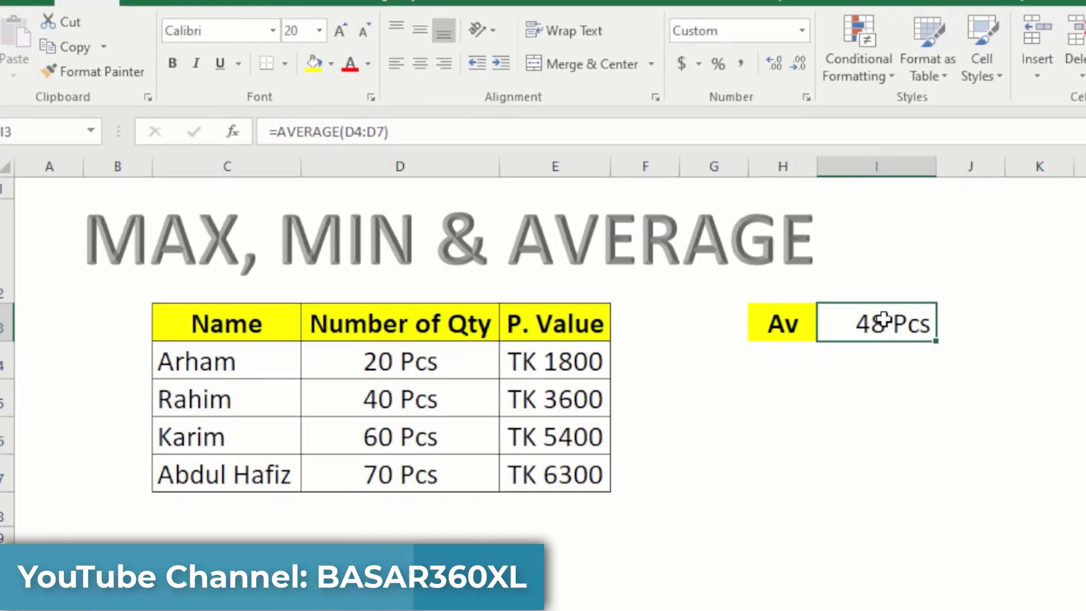
Check the average of the quantities D4:D7 against the AVERAGE result in cell I3
drag(358, 306, 362, 400)
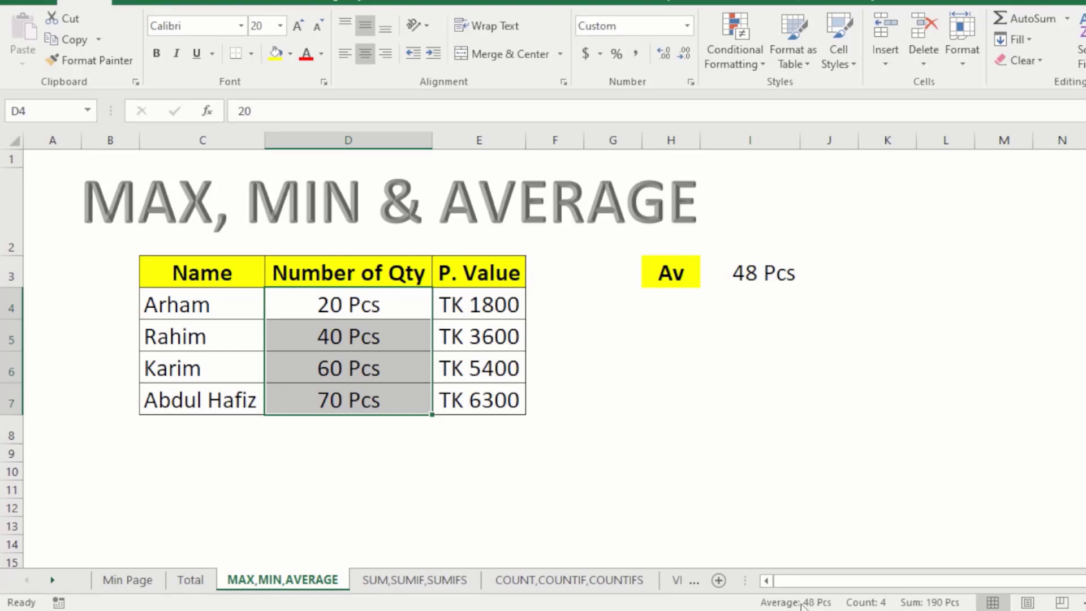
click(753, 266)
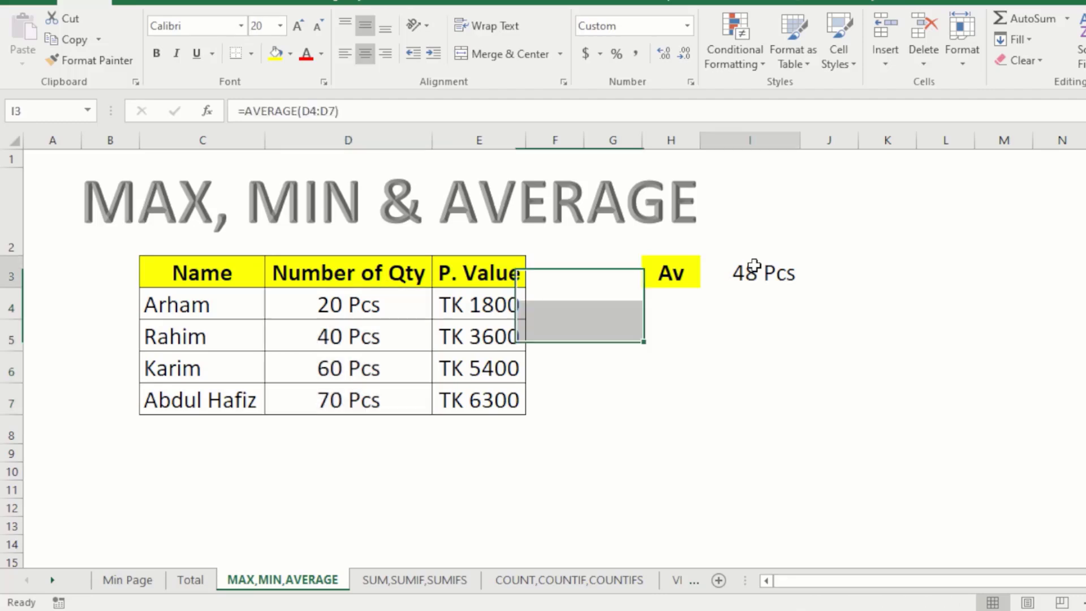
click(748, 304)
Replace the formula in cell I3 with an AVERAGE formula over the P. Value amounts E4:E7
click(752, 264)
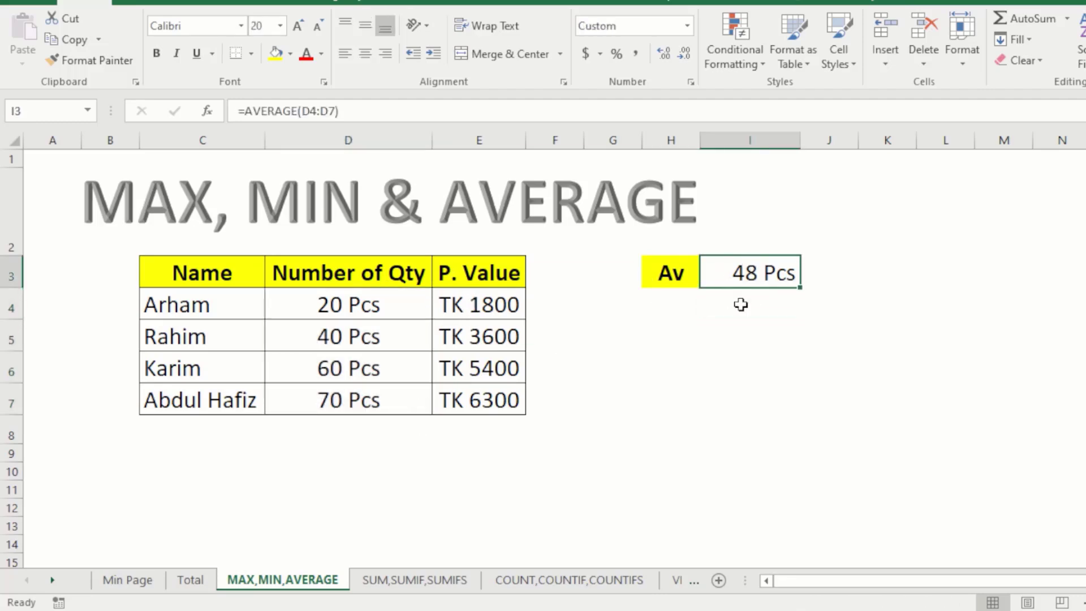
text(=aver)
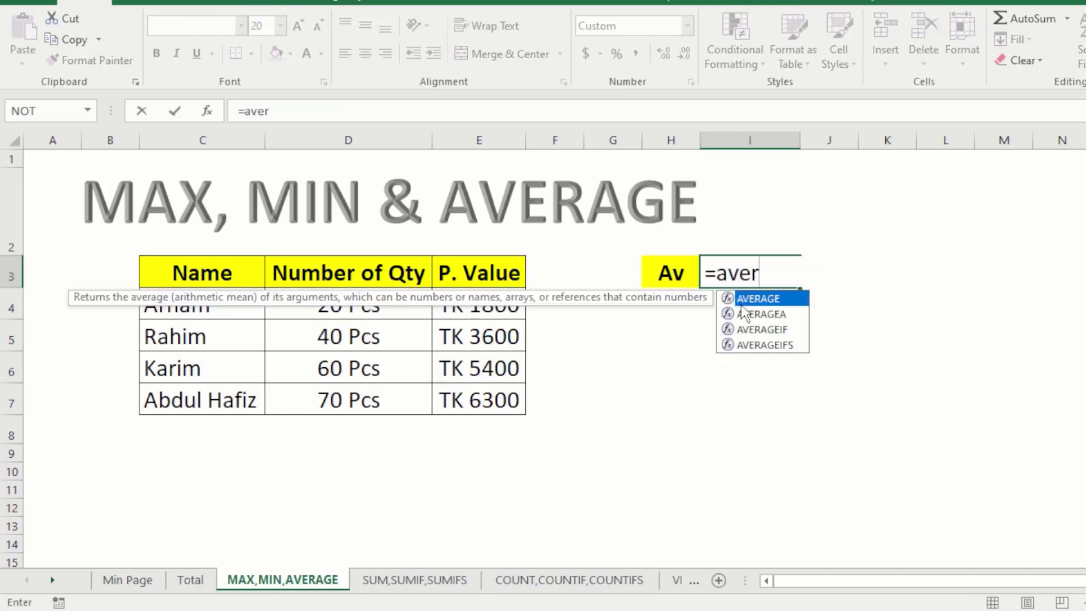
key(Tab)
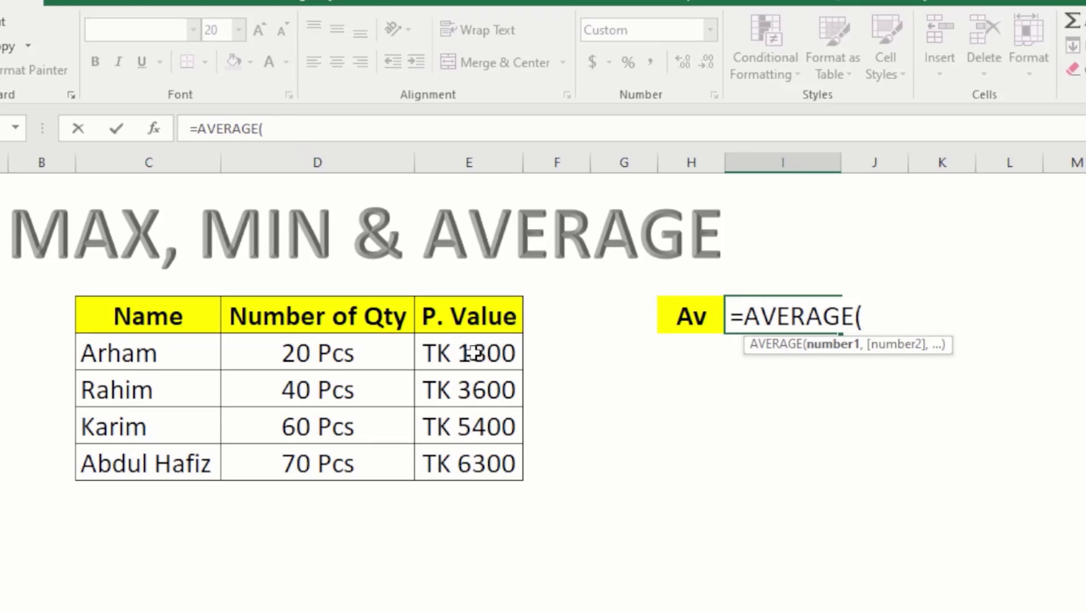
drag(474, 353, 470, 473)
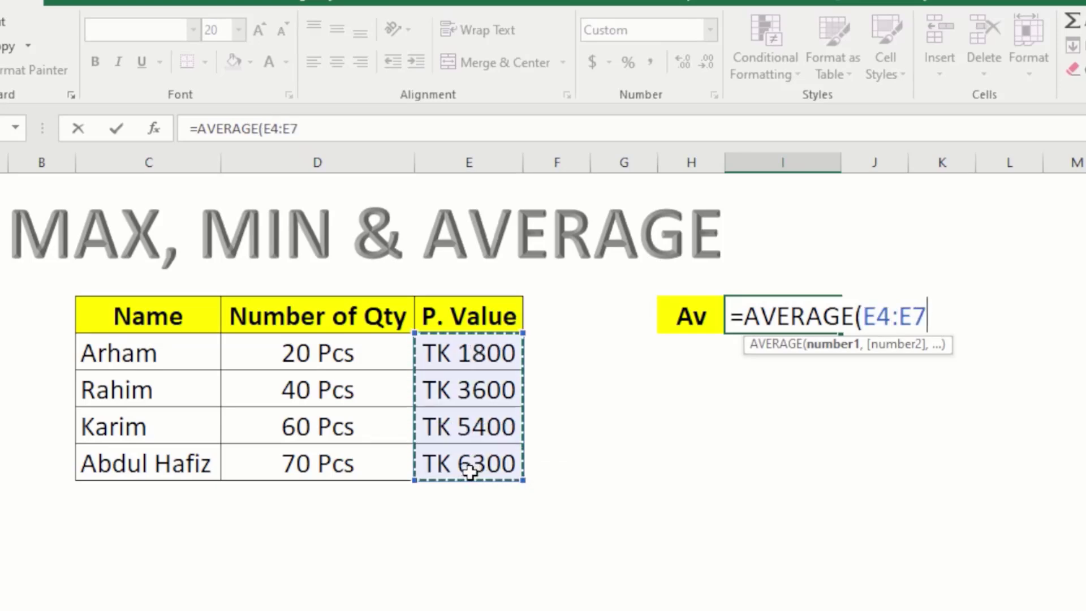
key(Return)
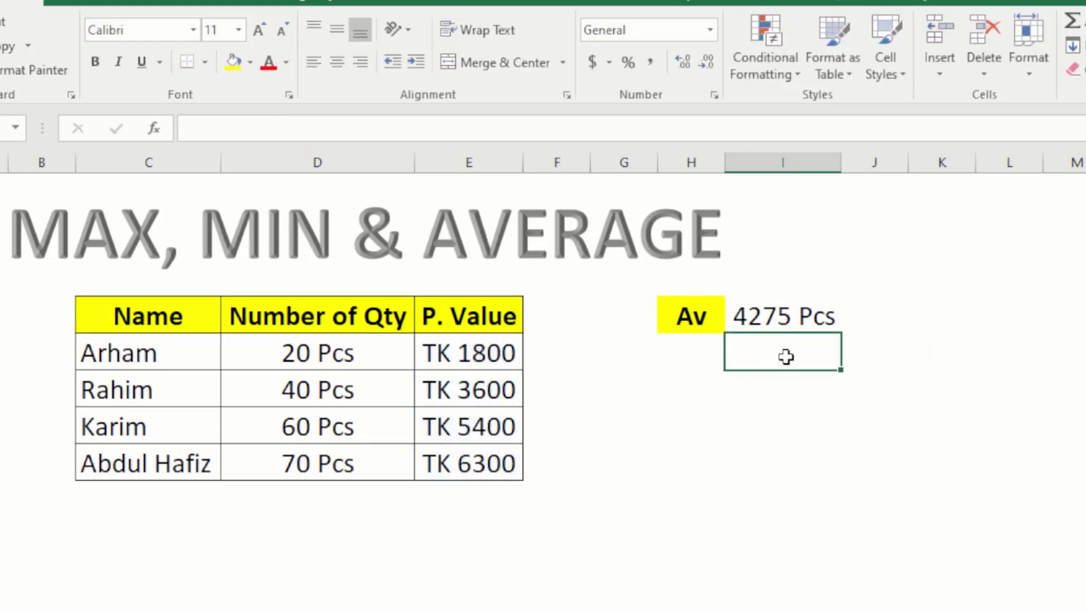
Compare the AVERAGE result and its unit in I3 with the P. Value amounts E4:E7 and the quantities
key(Up)
drag(474, 353, 467, 461)
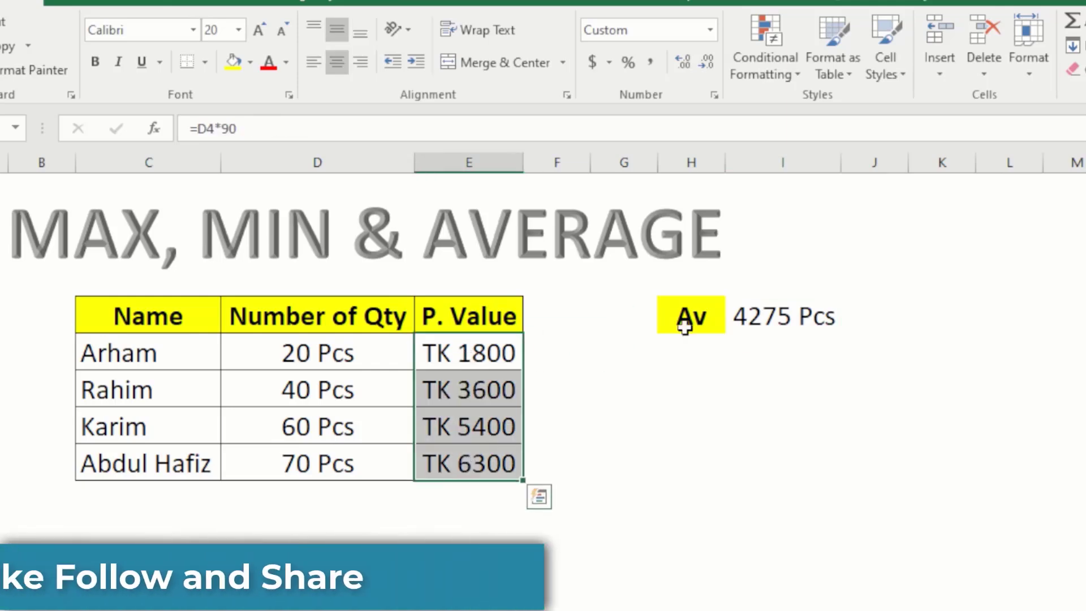
click(758, 317)
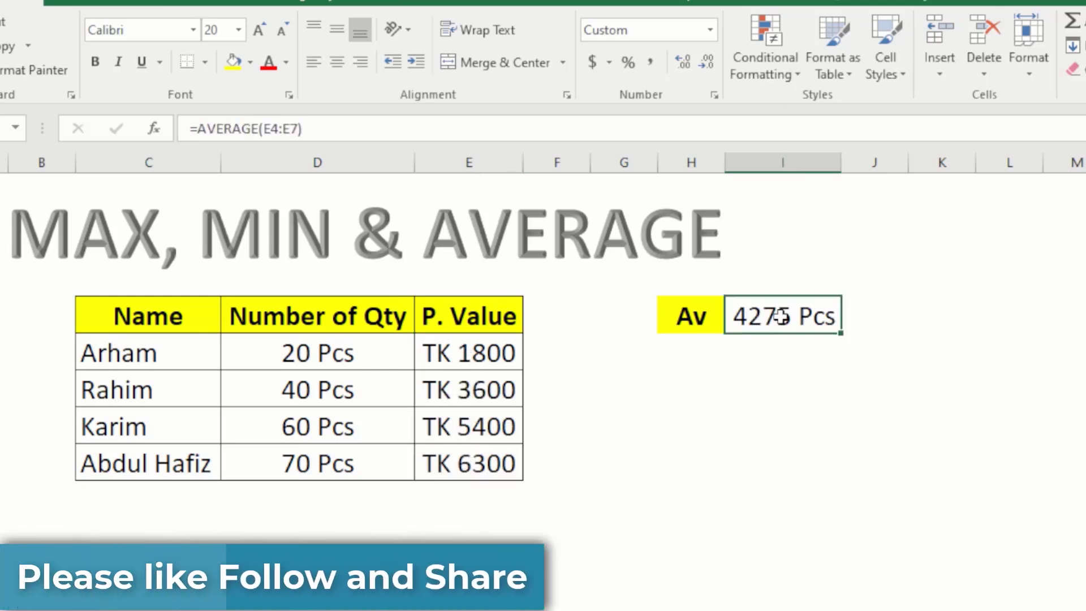
click(315, 377)
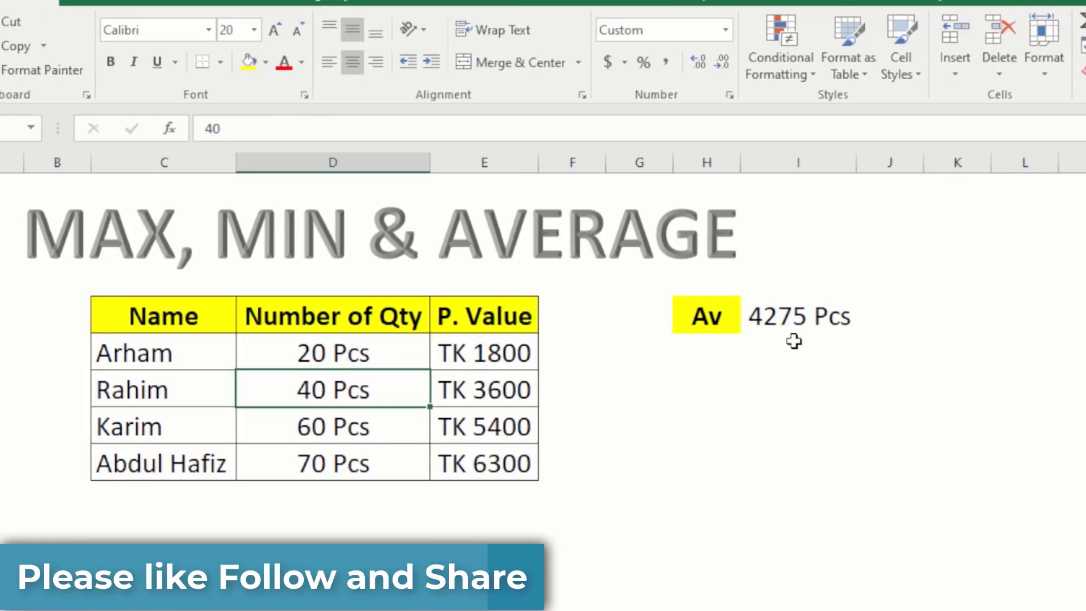
click(781, 315)
Copy the currency formatting of P. Value cell E5 onto the average in I3 with Format Painter
click(567, 364)
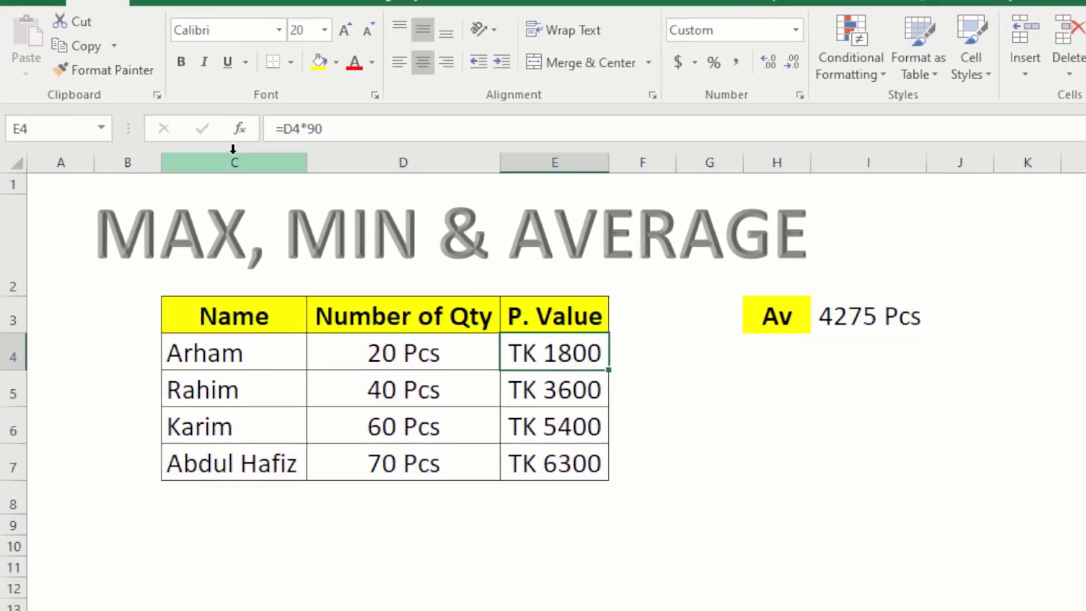
click(553, 378)
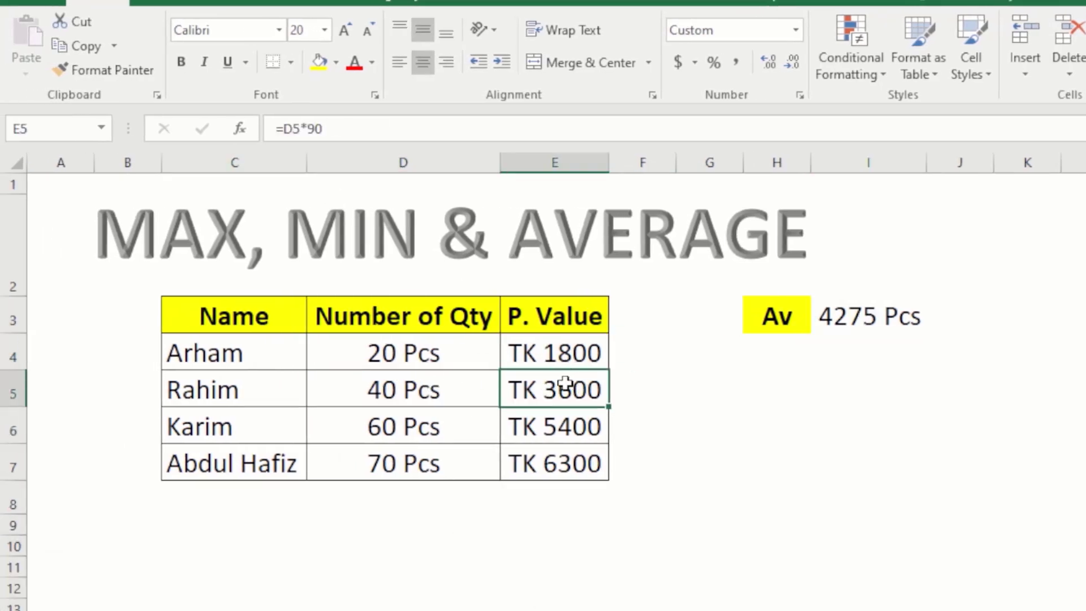
click(109, 72)
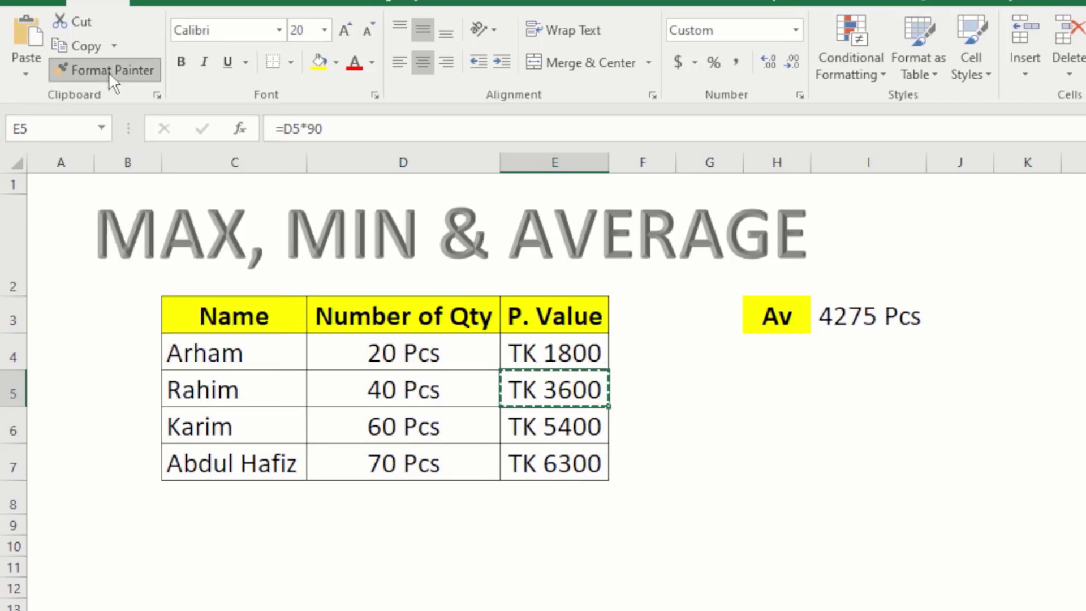
click(879, 318)
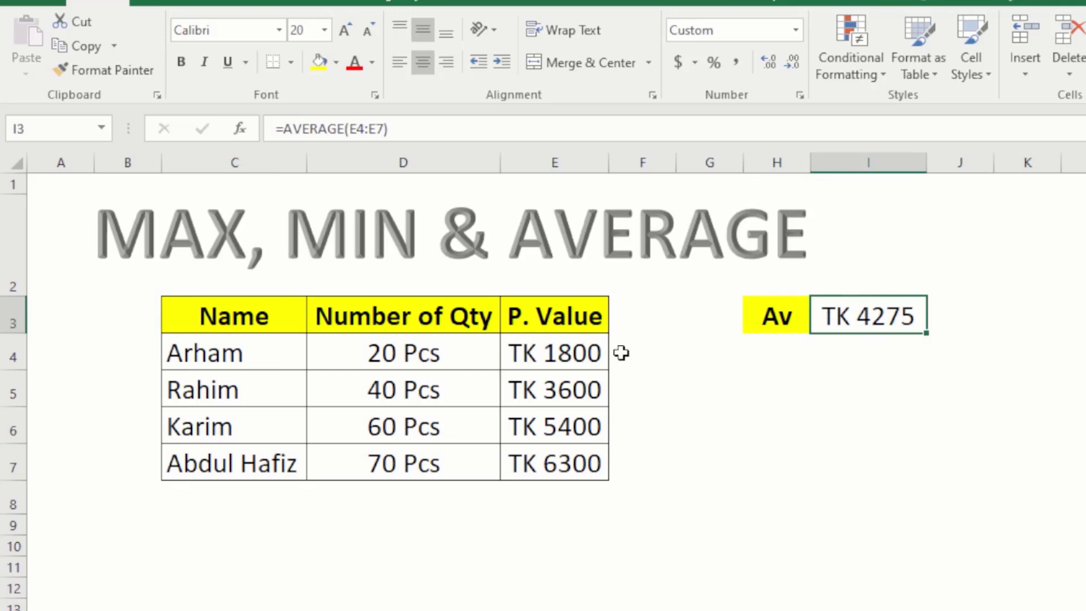
Apply the Pcs formatting of quantity cell D5 to the average in I3 with Format Painter
click(581, 376)
click(410, 376)
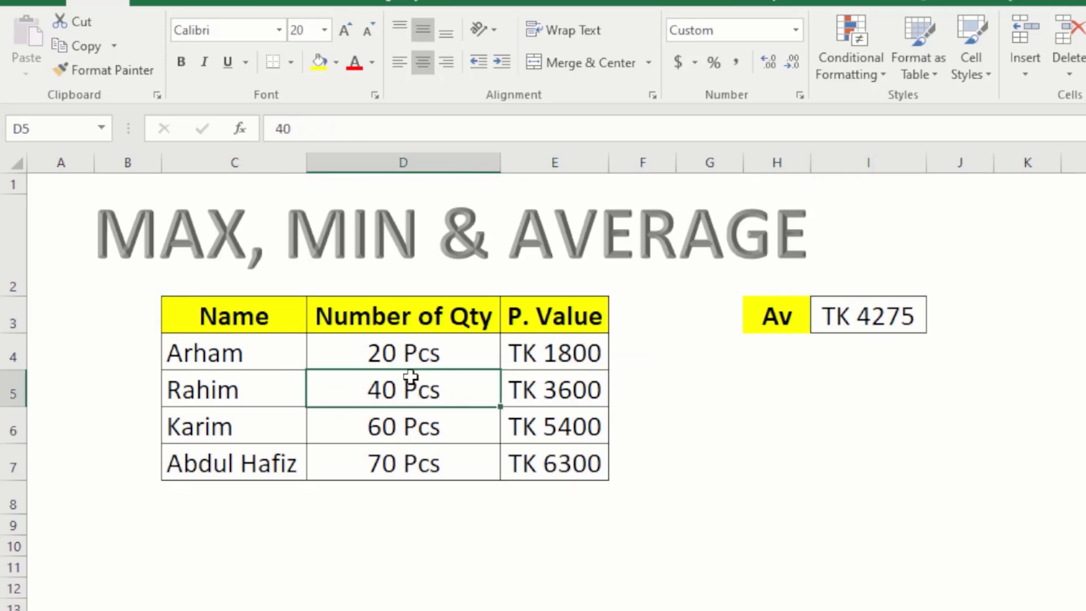
click(131, 73)
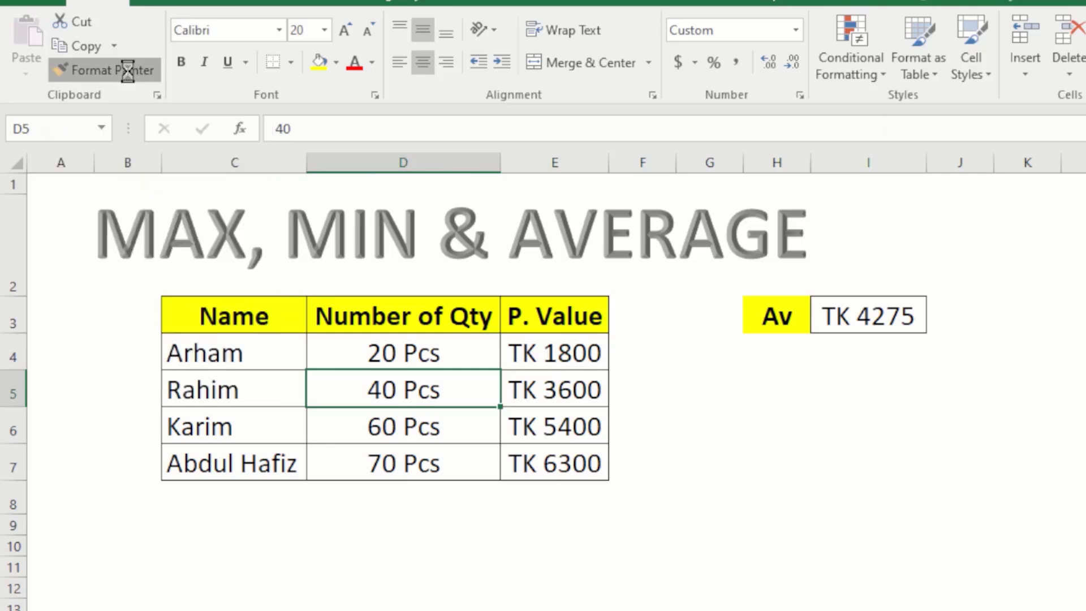
click(862, 318)
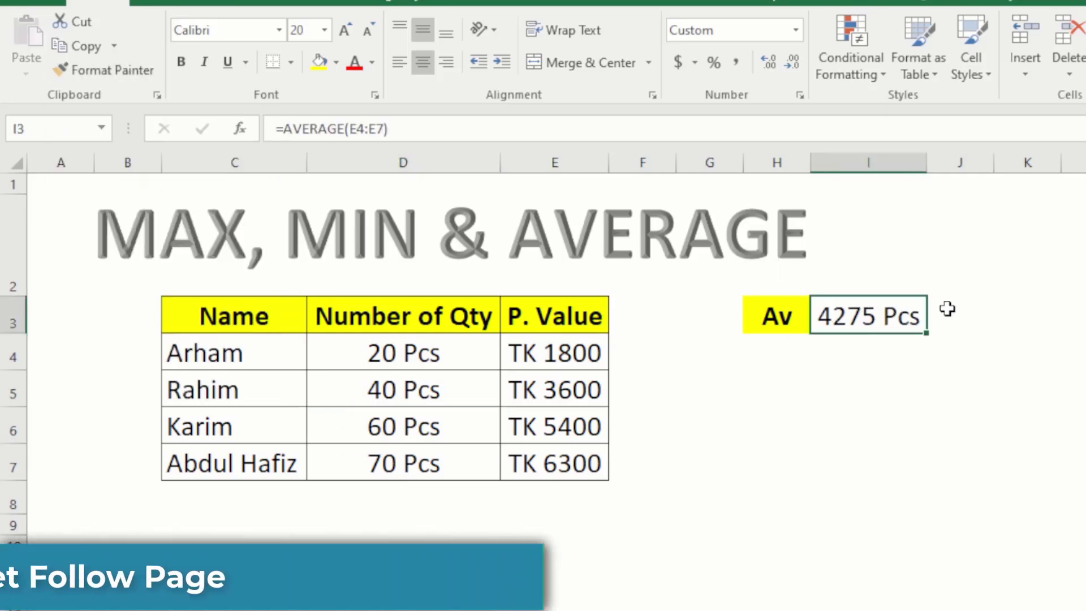
Apply the TK formatting of P. Value cell E6 to the average in I3 with Format Painter
click(568, 426)
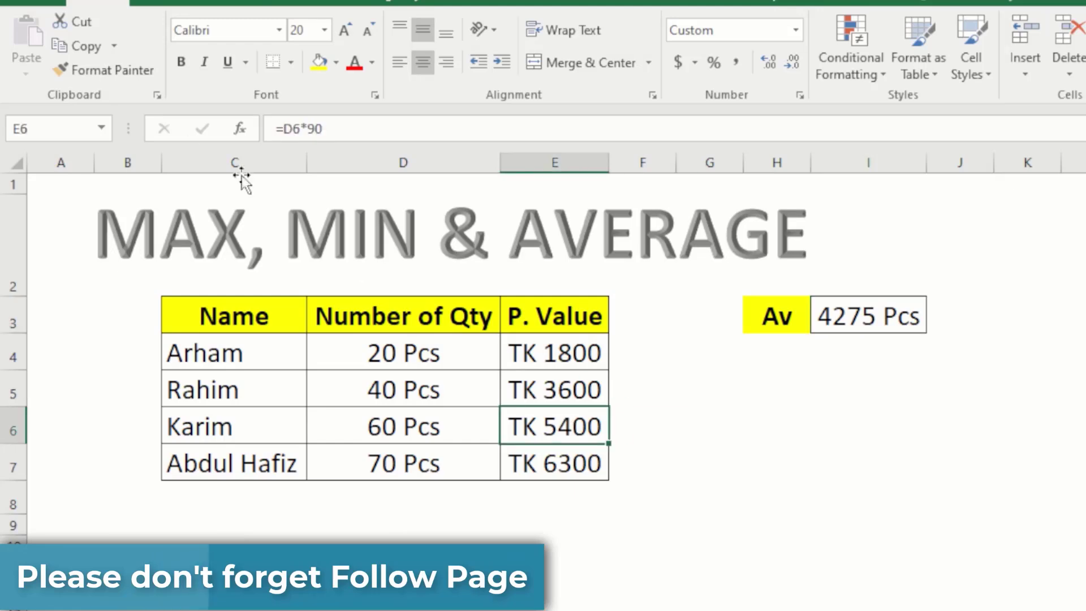
click(116, 69)
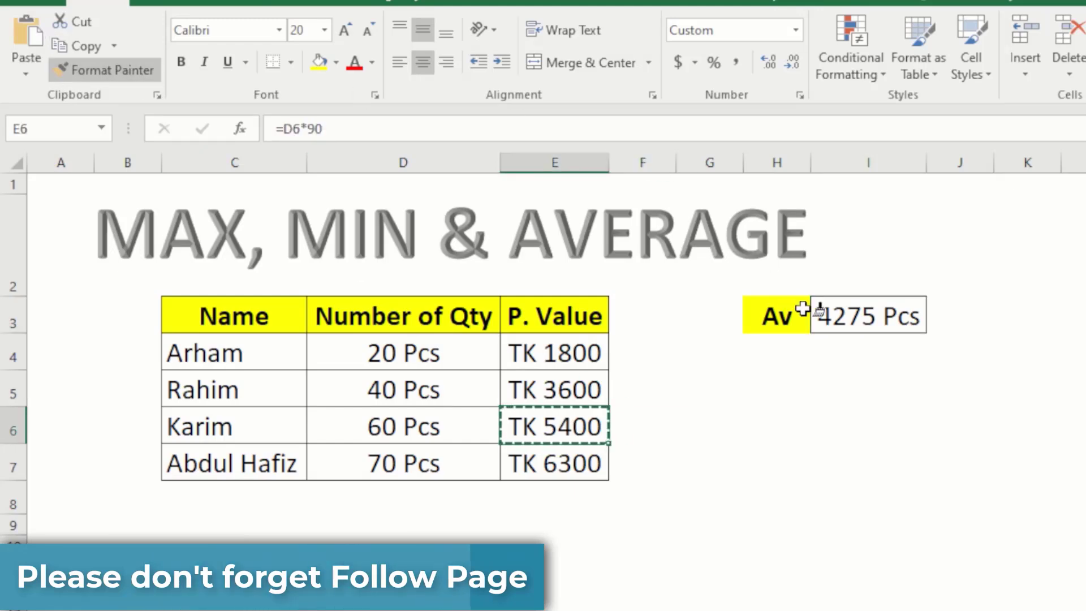
click(823, 312)
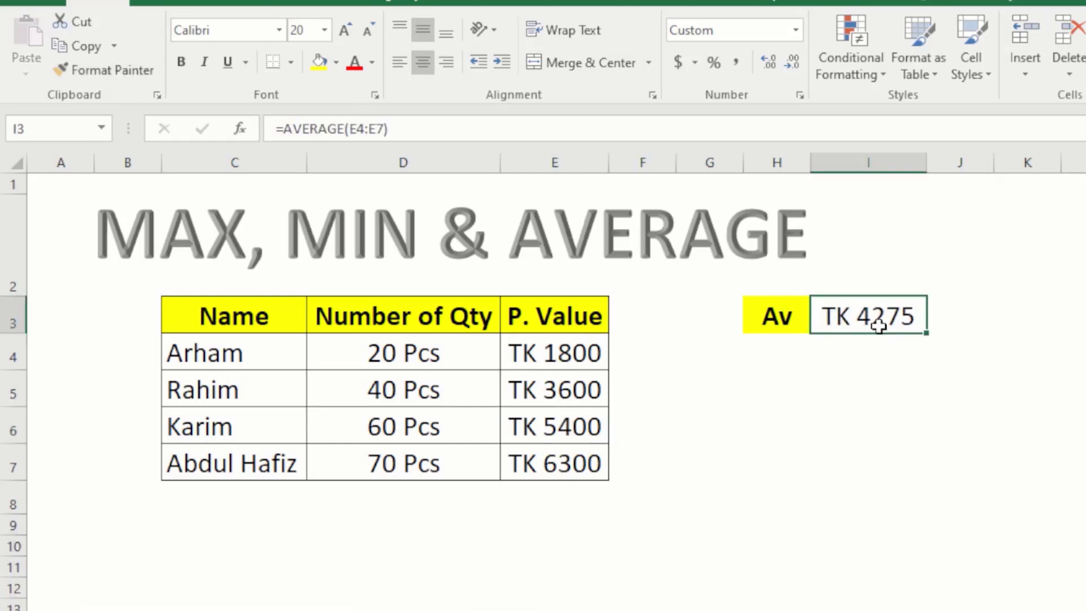
click(848, 378)
click(892, 274)
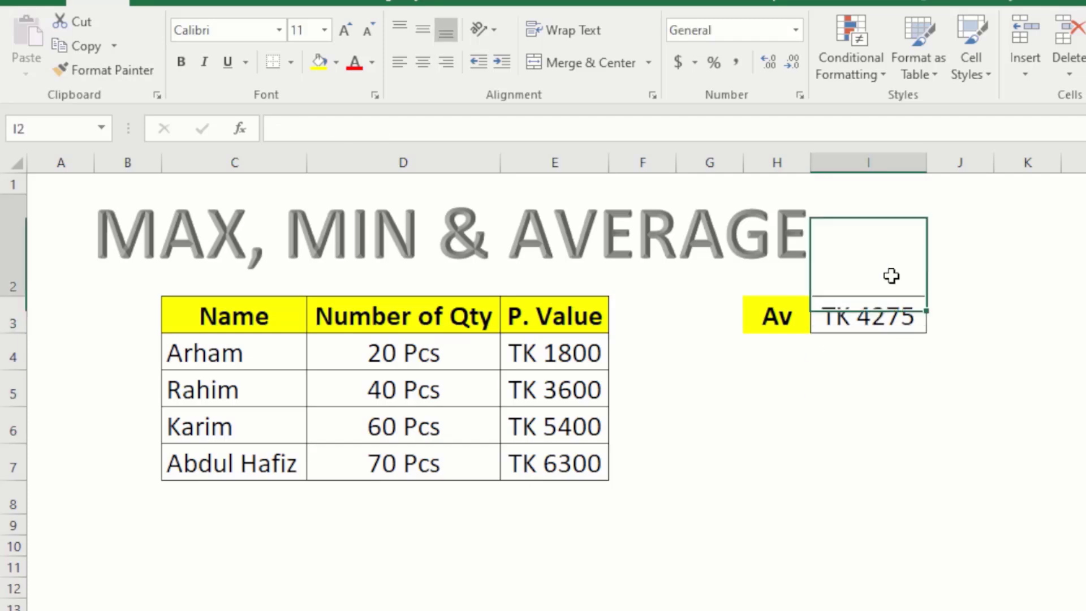